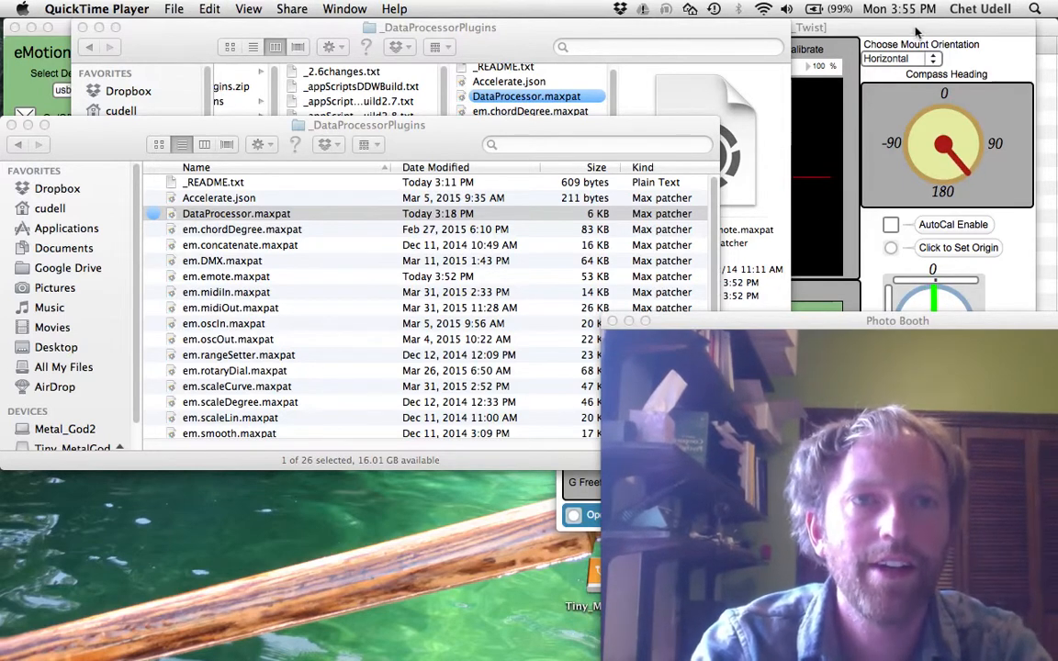
# Switch to eMotion_Basic, move the eMotionAutoGen window lower on the screen and close the mod_Twist window.
pyautogui.click(851, 183)
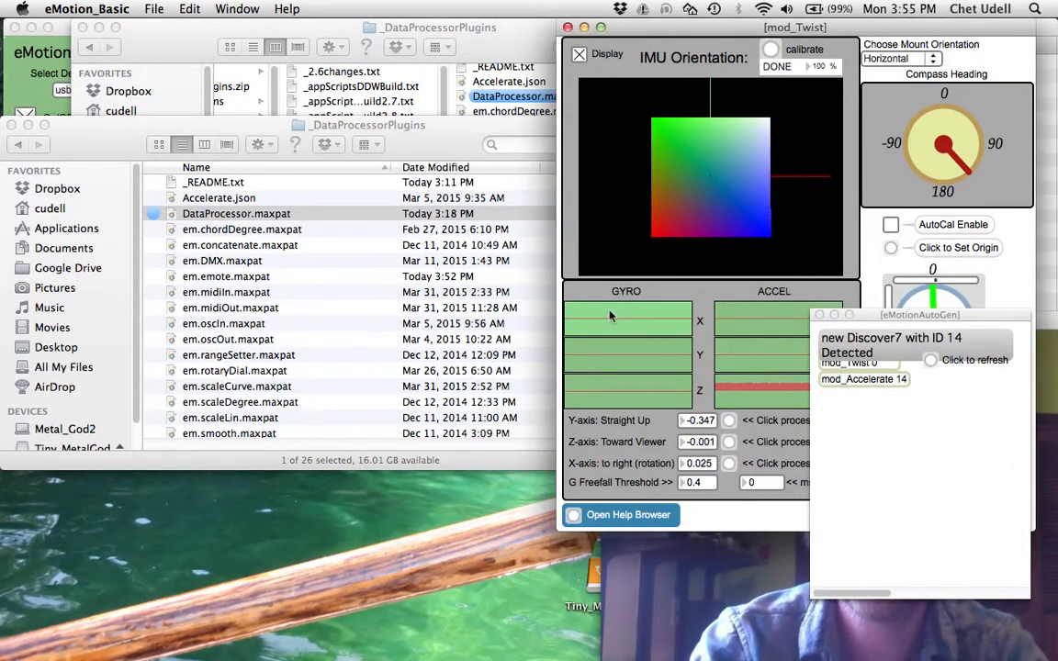
pyautogui.click(730, 560)
pyautogui.press('super+Tab')
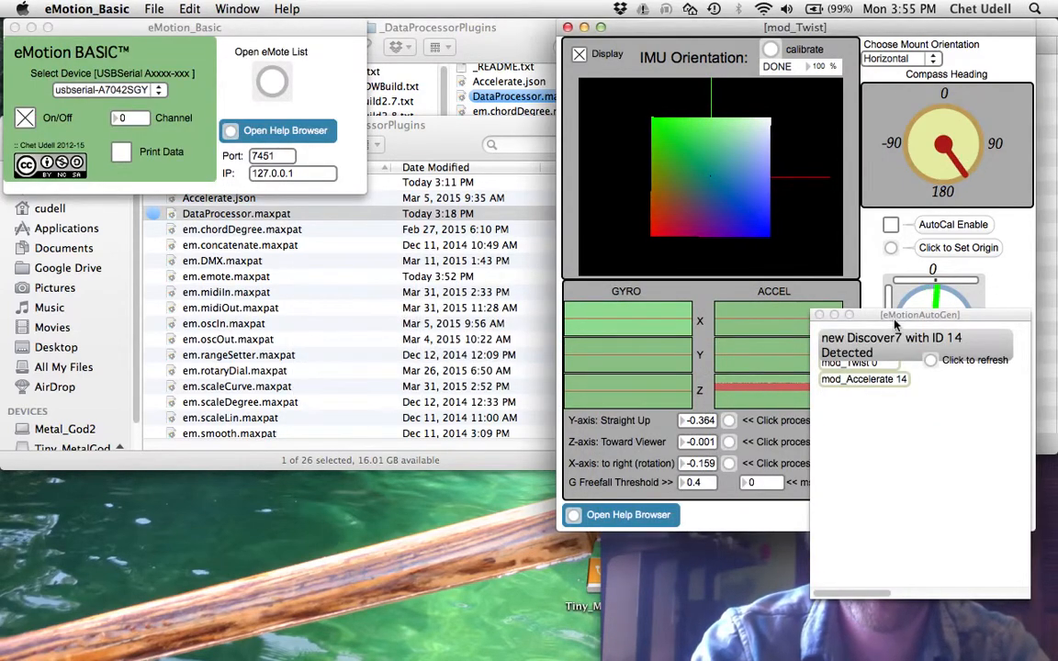
pyautogui.moveTo(881, 317); pyautogui.dragTo(891, 365)
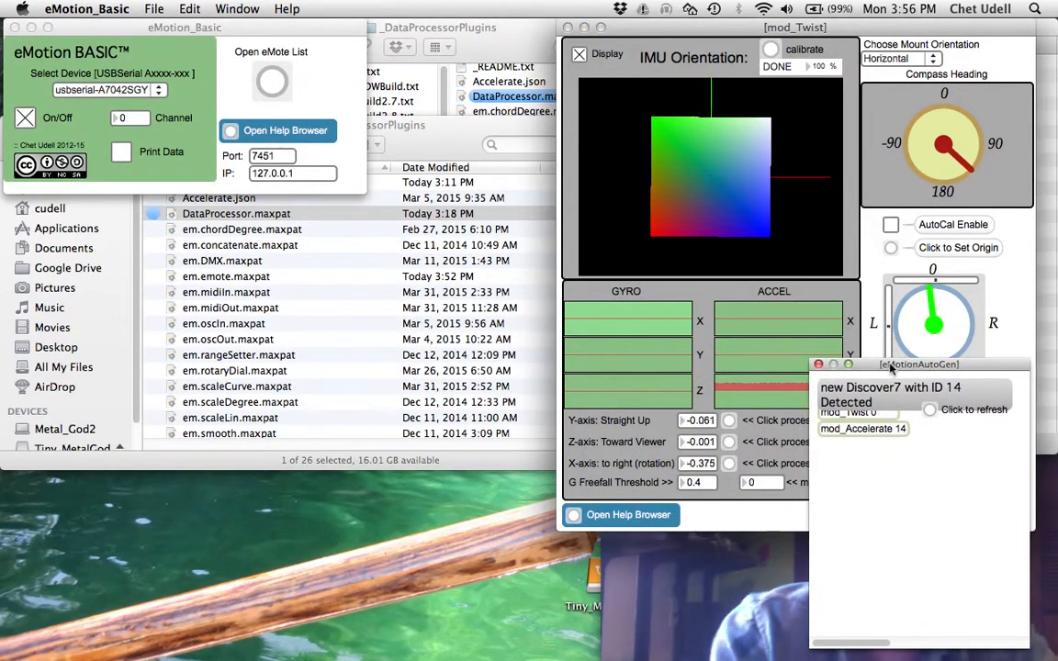
pyautogui.click(760, 599)
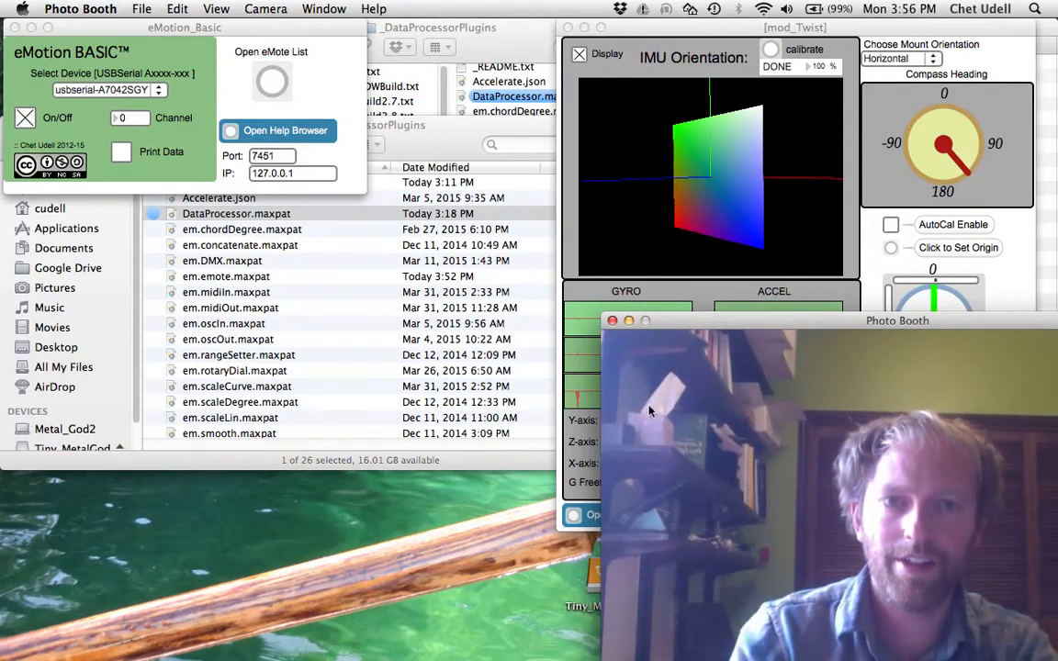
pyautogui.click(569, 27)
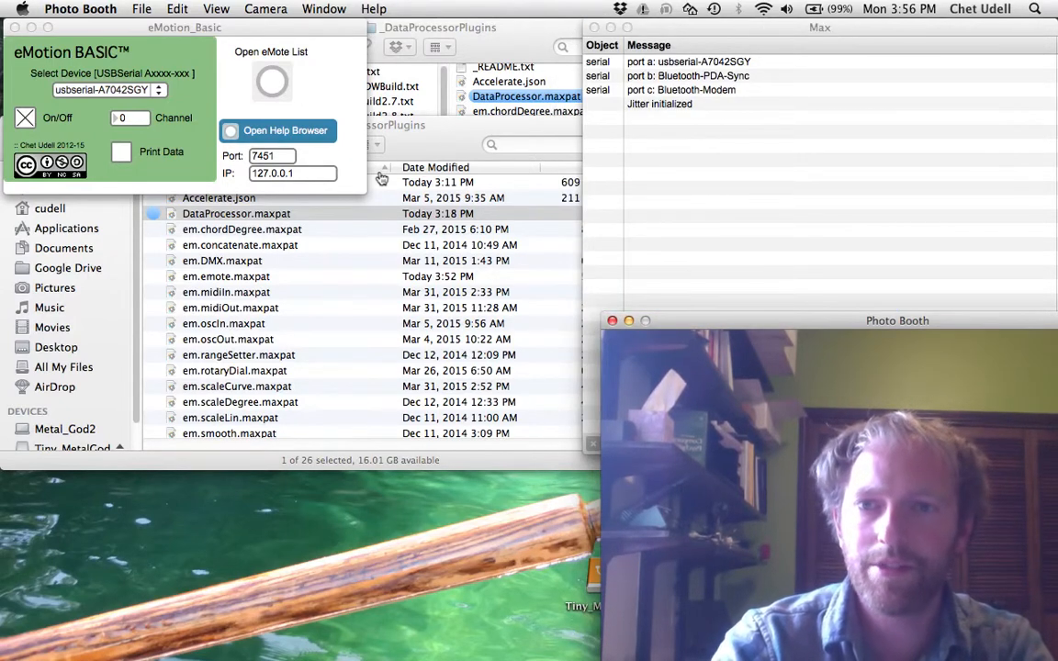
# Switch to Finder, go back to the eMotionSoft2.8a folder, then collapse and select its _DataProcessorPlugins folder.
pyautogui.press('super+Tab')
pyautogui.press('super+Tab')
pyautogui.press('super+Tab')
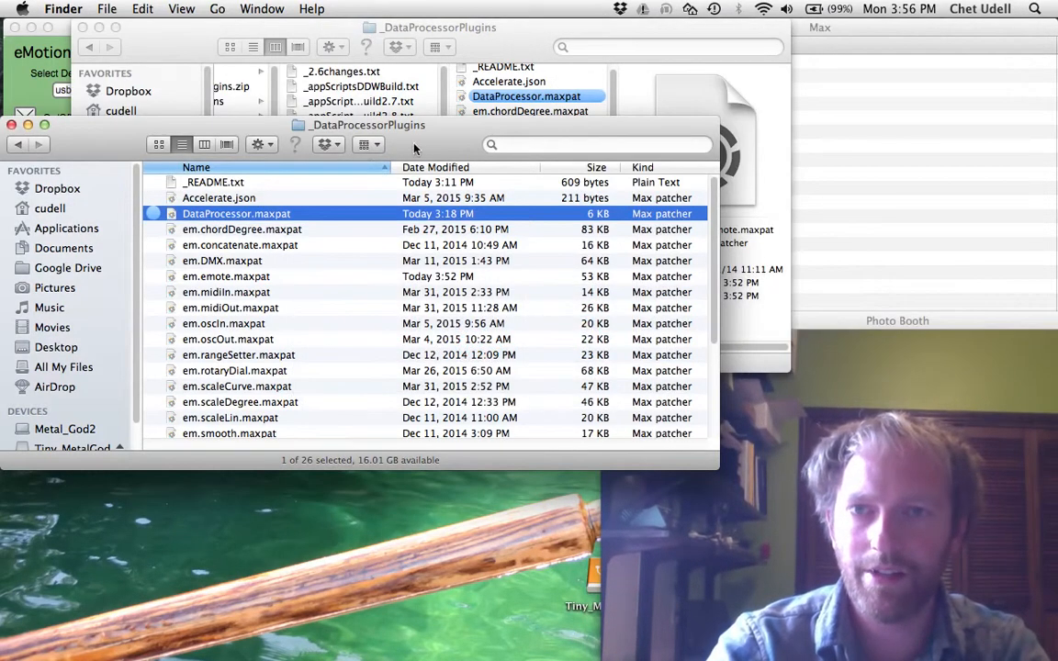
pyautogui.click(18, 143)
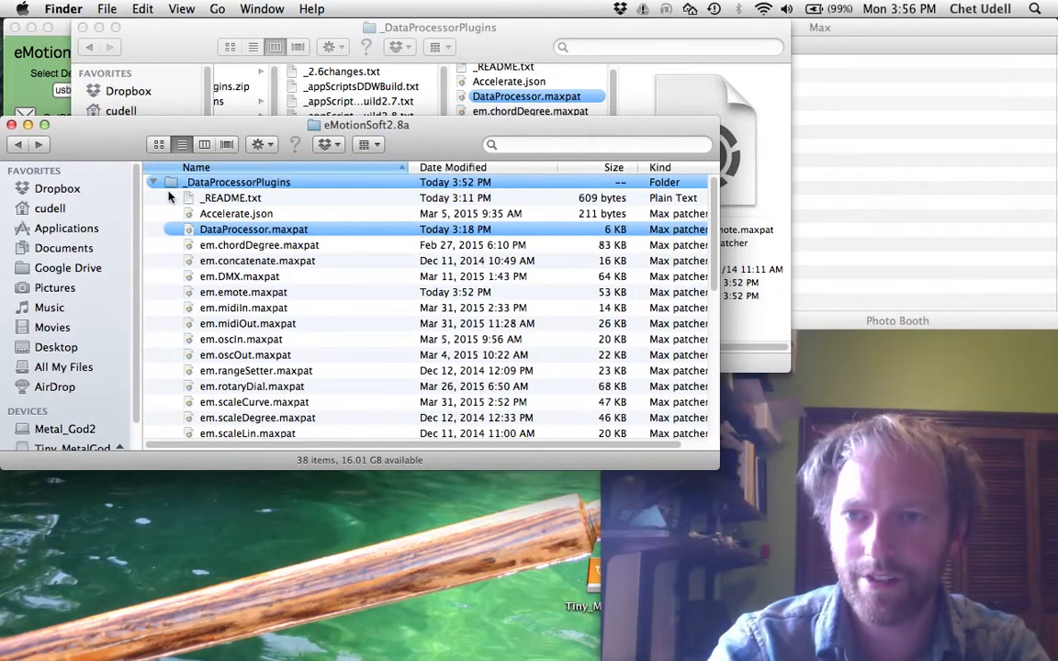
pyautogui.click(152, 182)
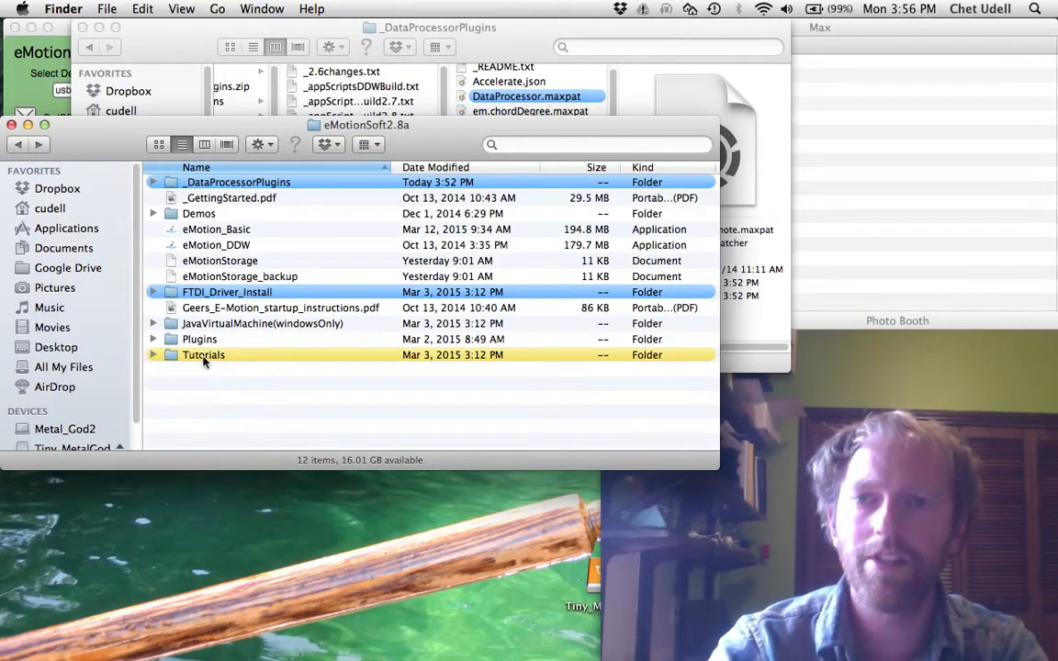
pyautogui.click(210, 184)
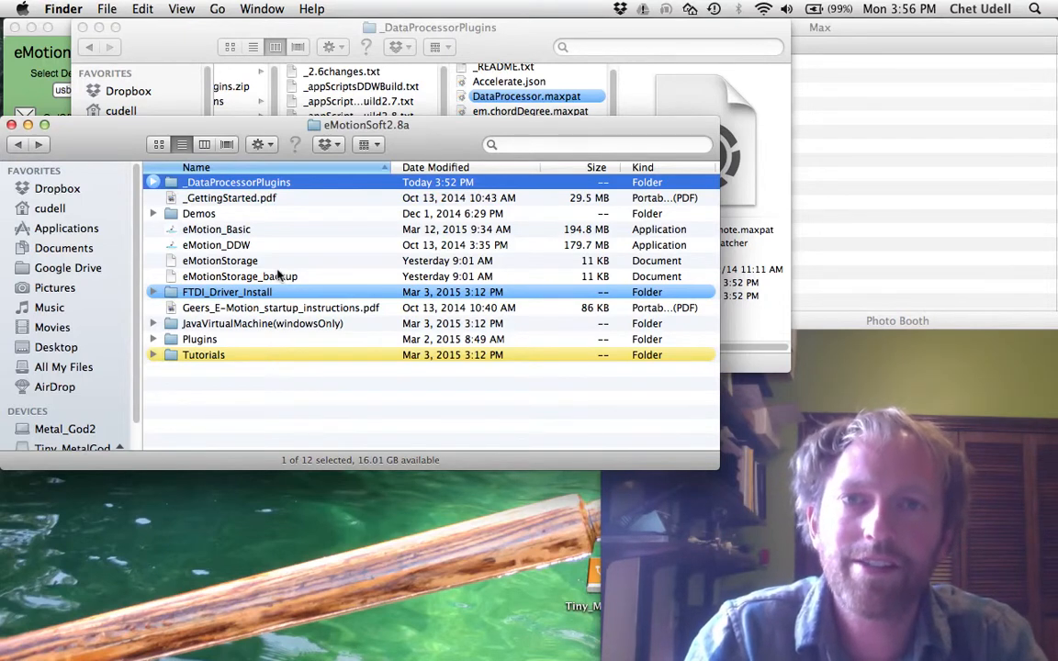
pyautogui.moveTo(193, 182)
pyautogui.mouseDown()
pyautogui.moveTo(220, 179)
pyautogui.moveTo(180, 184)
pyautogui.mouseUp()
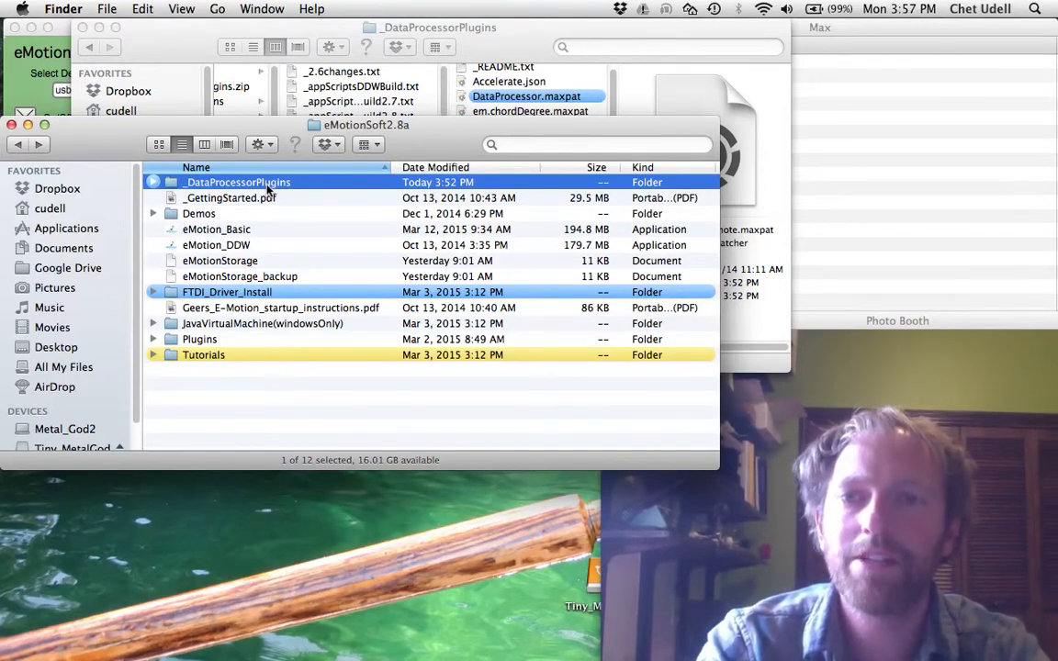
# Switch to eMotion_Basic and move the folder window clear of it to view its help, port and IP settings.
pyautogui.click(53, 55)
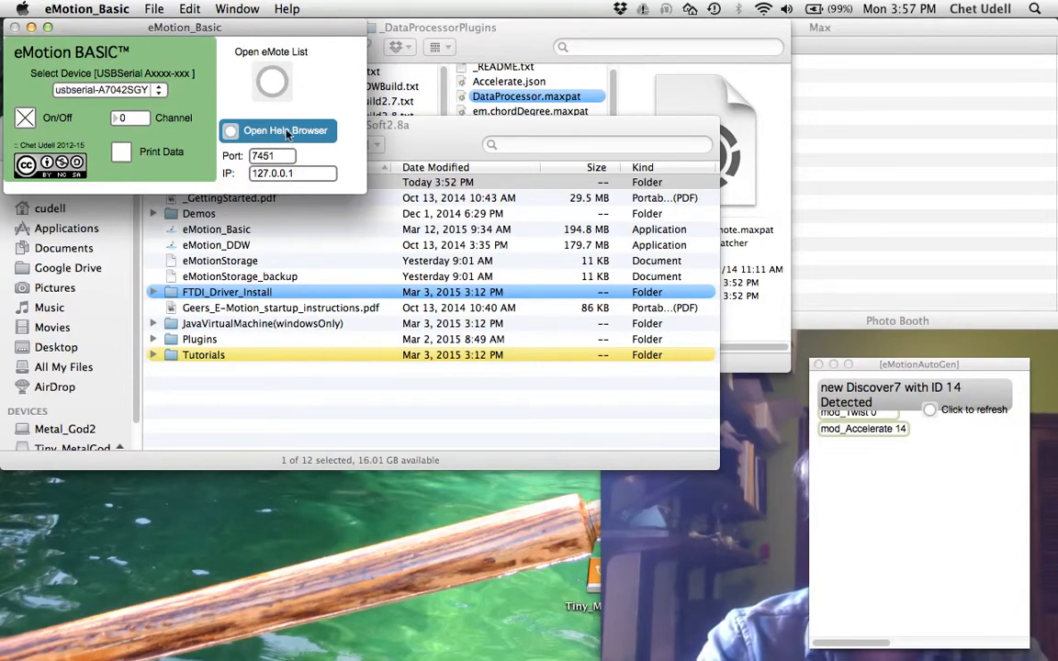
pyautogui.click(232, 134)
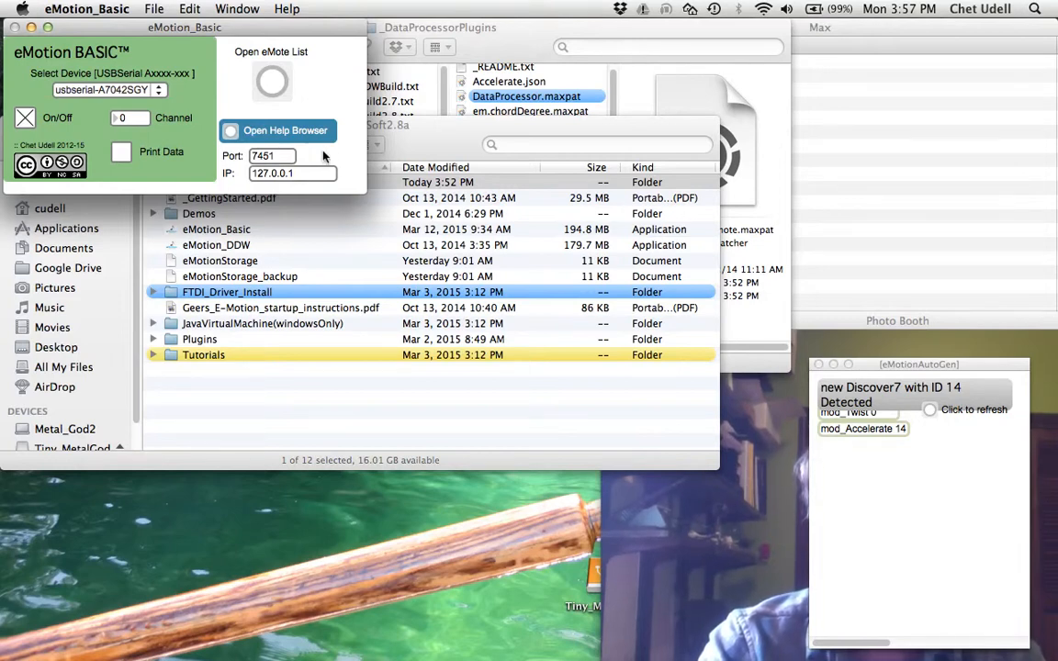
pyautogui.click(619, 373)
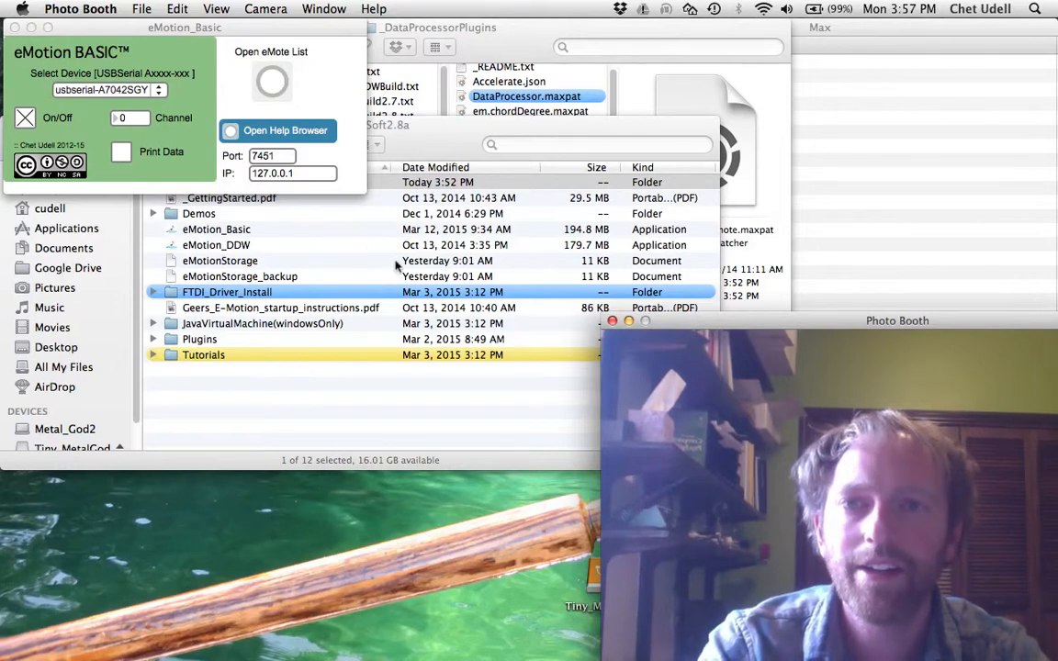
pyautogui.click(340, 161)
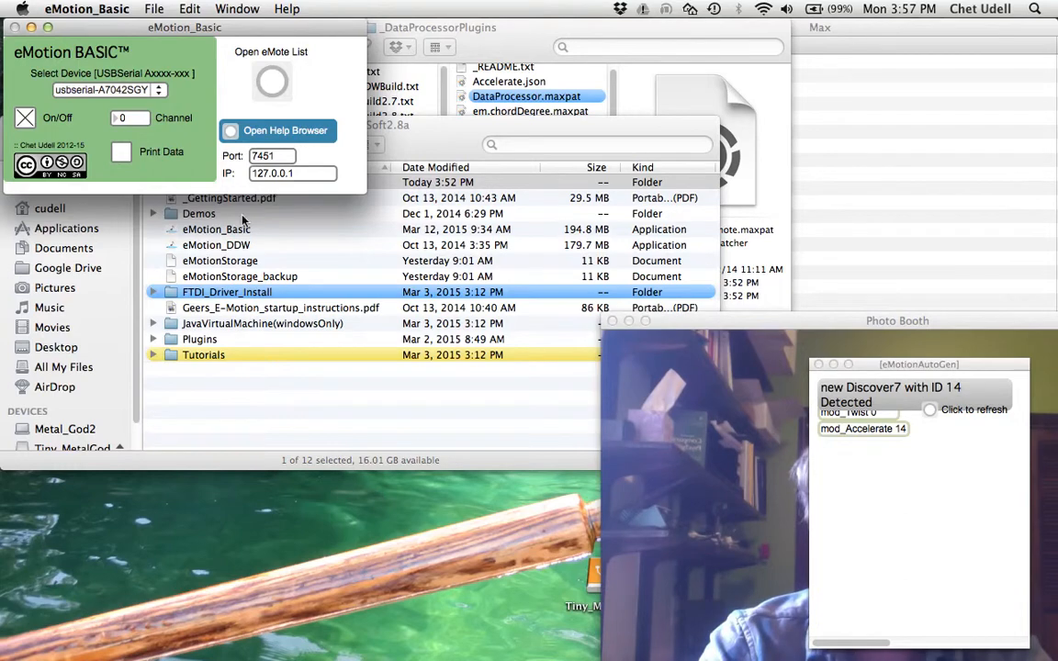
pyautogui.moveTo(430, 147); pyautogui.dragTo(430, 276)
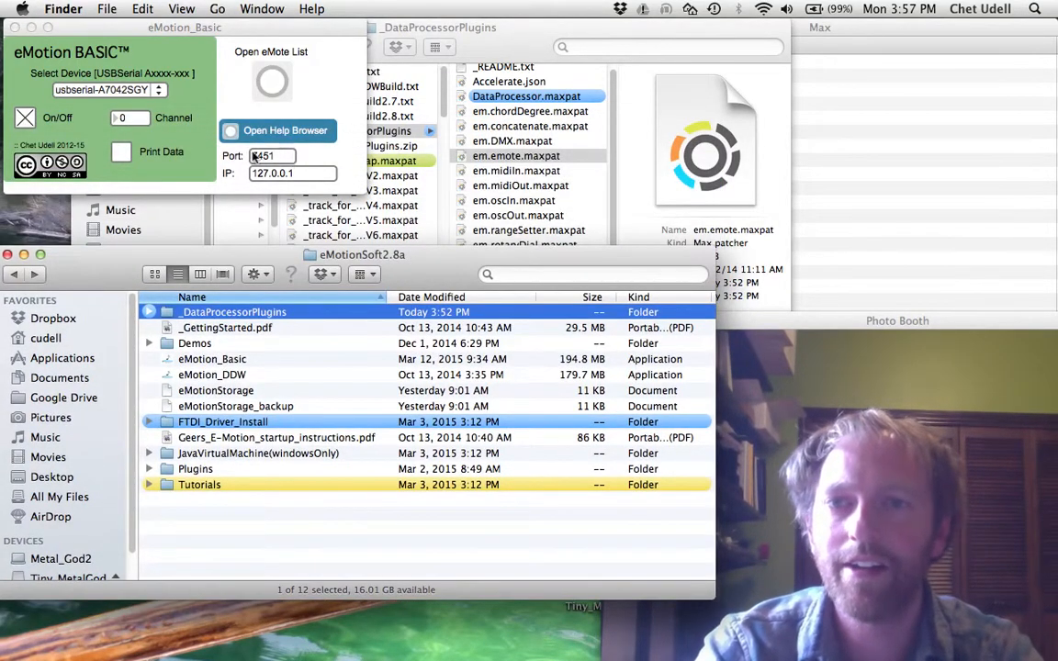
# Expand the _DataProcessorPlugins folder inside eMotionSoft2.8a and copy the DataProcessor.maxpat file.
pyautogui.moveTo(360, 256); pyautogui.dragTo(385, 130)
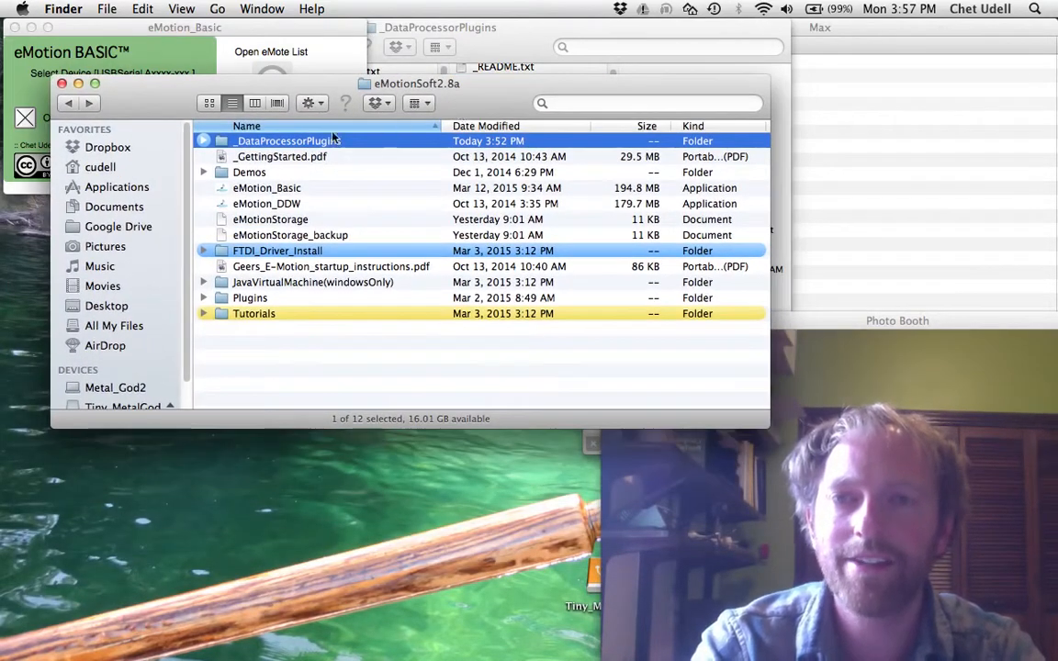
pyautogui.click(203, 141)
pyautogui.scroll(-2, 321, 285)
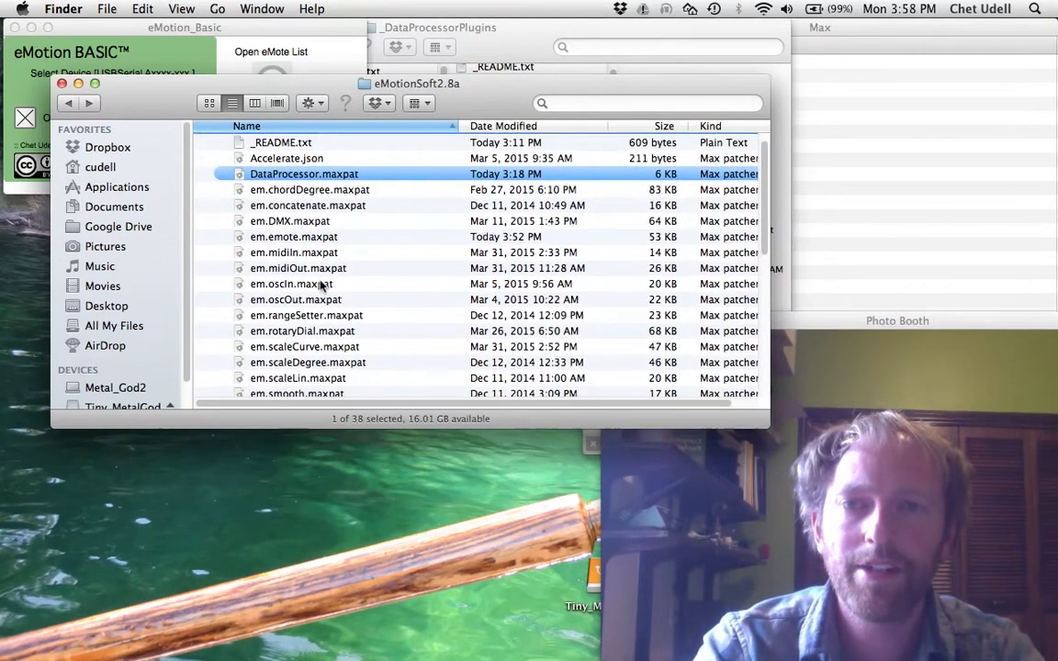
pyautogui.scroll(1, 321, 286)
pyautogui.click(284, 183)
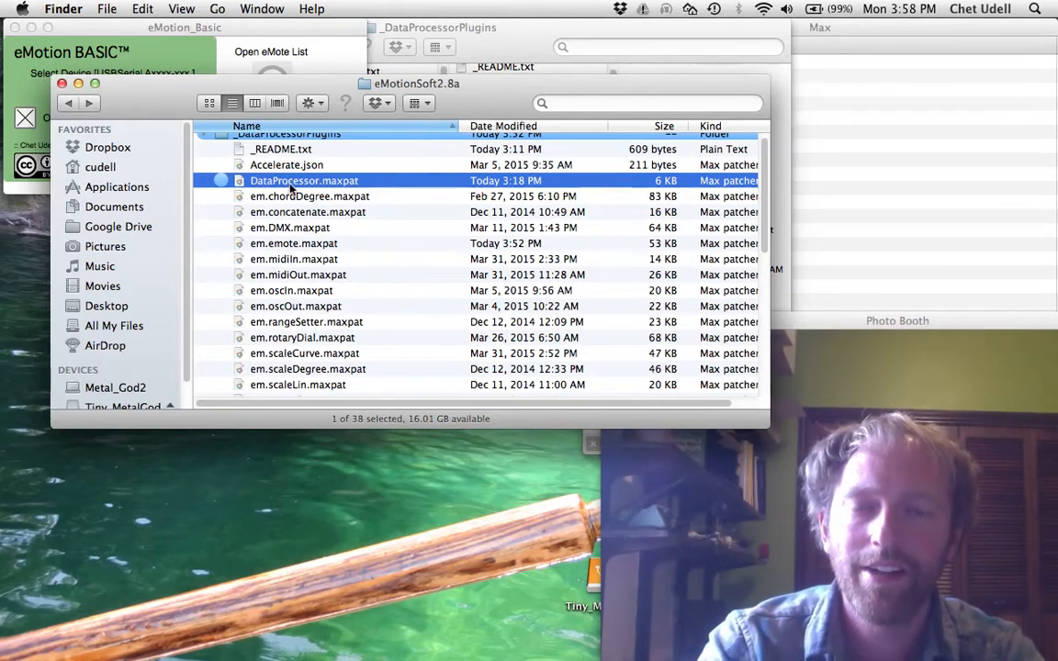
# Create a folder named newMaxProj on the Desktop and paste the copy of DataProcessor.maxpat into it.
pyautogui.press('super+n')
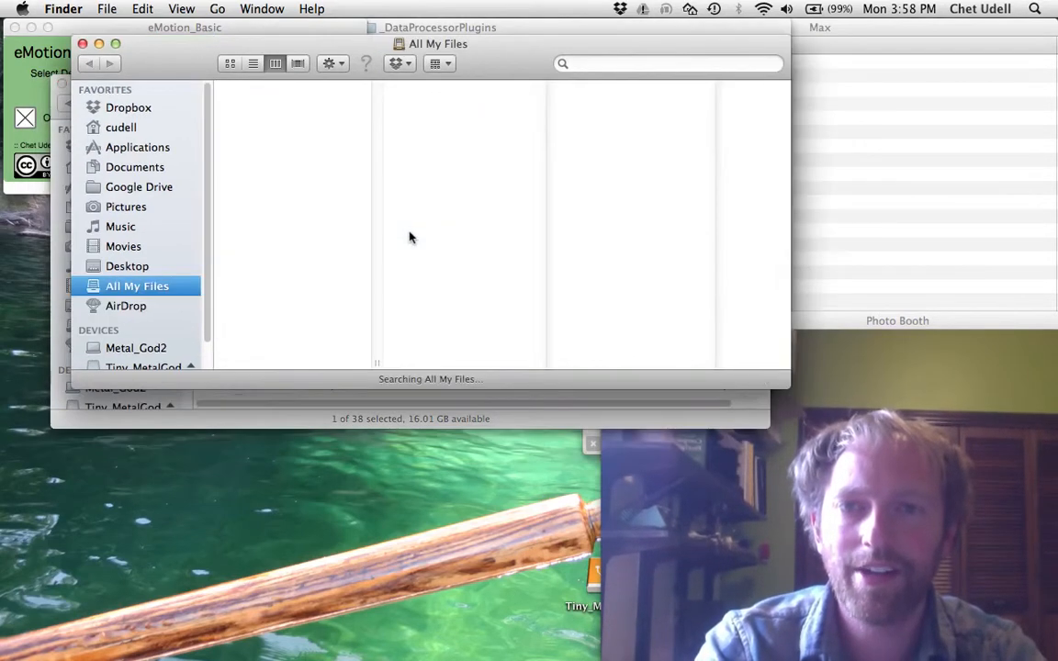
pyautogui.click(152, 269)
pyautogui.press('super+shift+n')
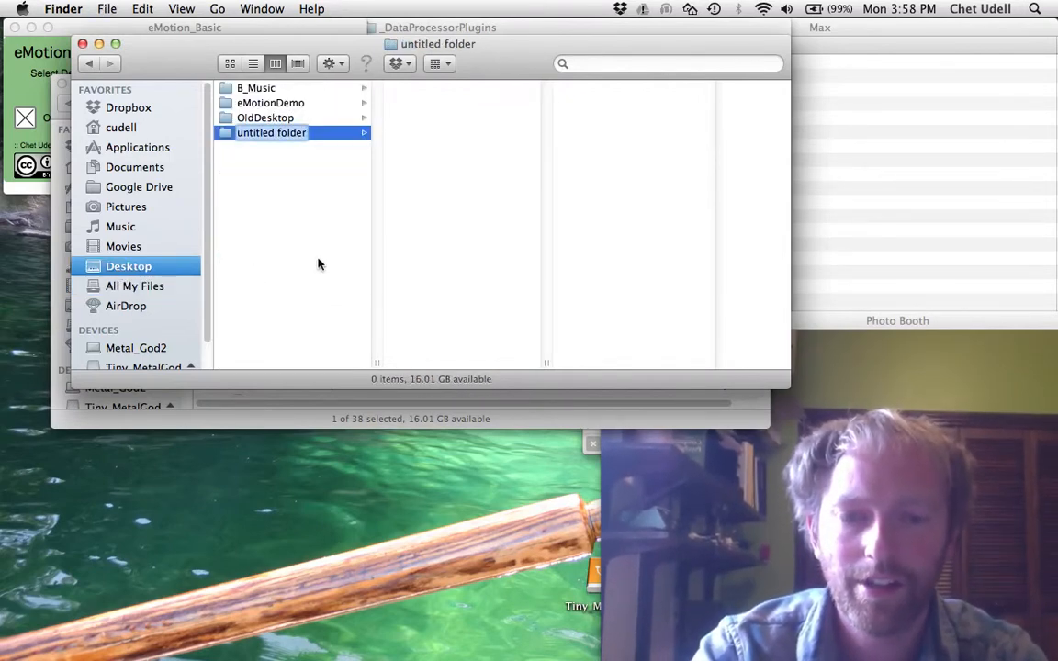
pyautogui.write('newMax')
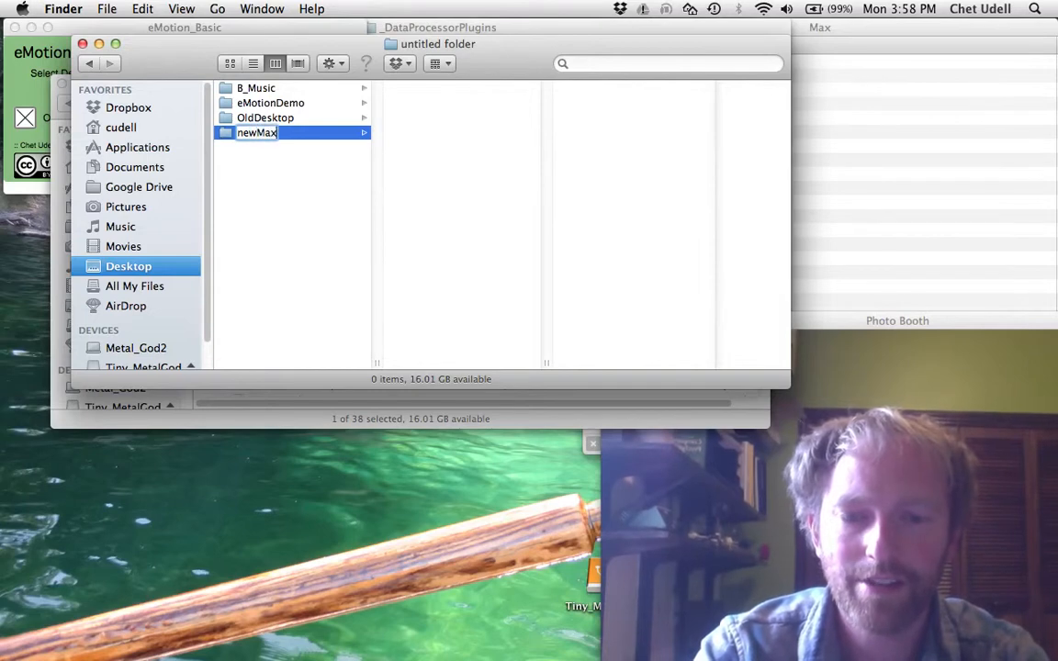
pyautogui.write('Proj')
pyautogui.press('Return')
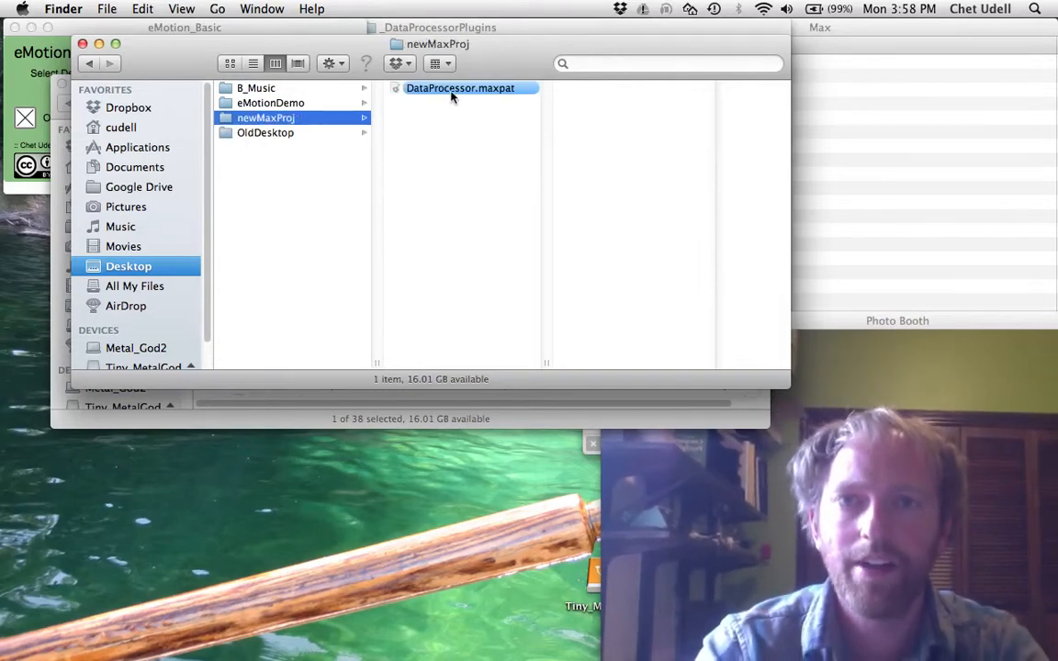
# Rename the copied patch in the newMaxProj folder to AwesomeDataProcessor.maxpat.
pyautogui.moveTo(499, 61); pyautogui.dragTo(467, 229)
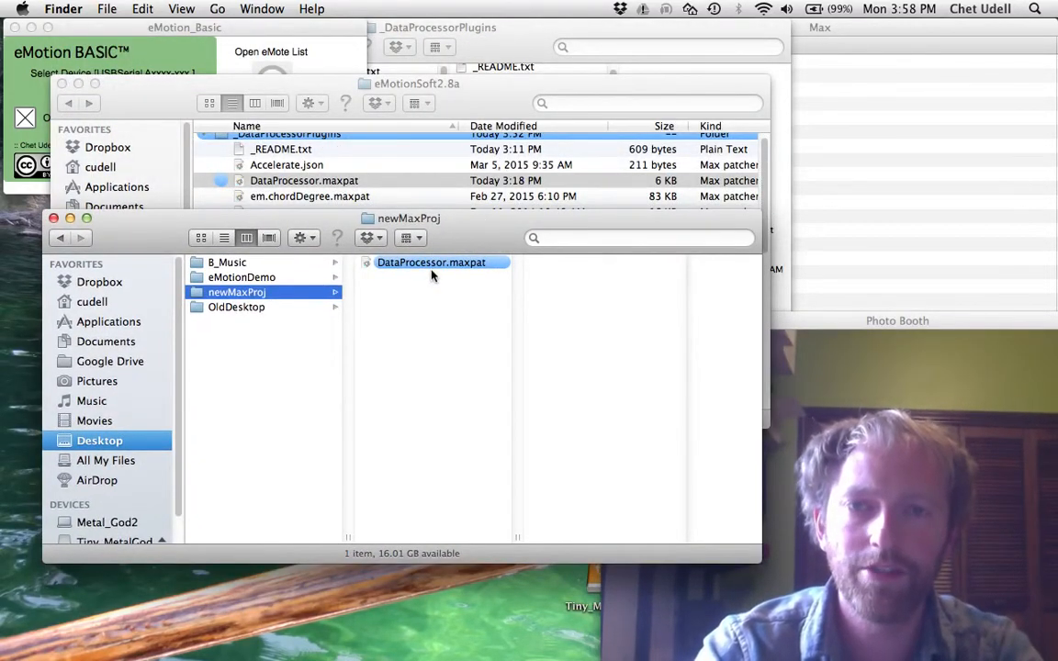
pyautogui.moveTo(465, 227); pyautogui.dragTo(659, 196)
pyautogui.click(606, 233)
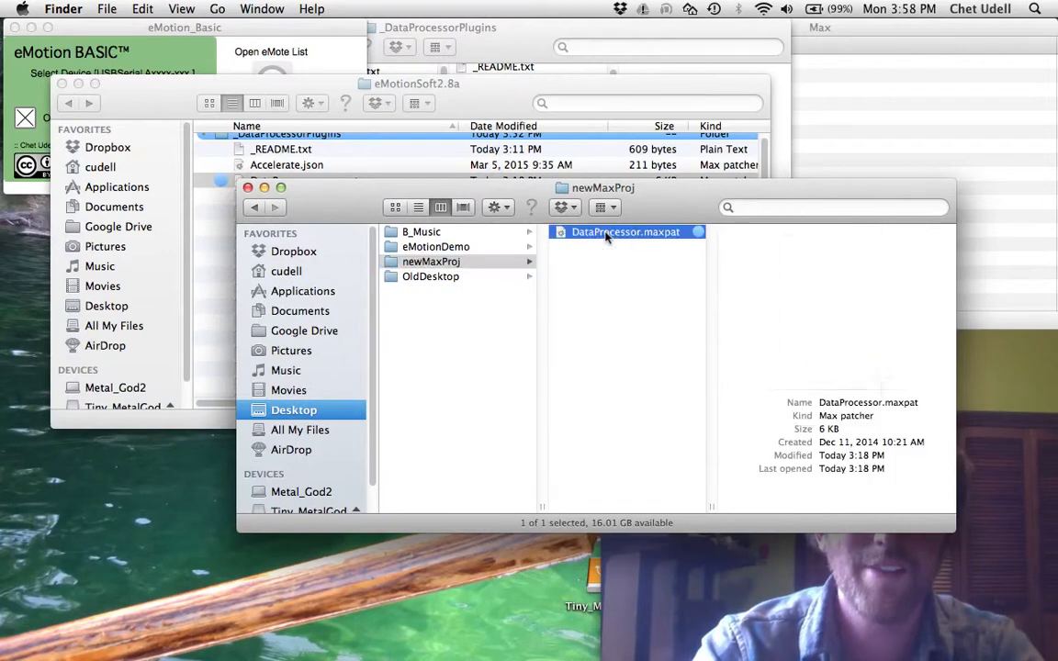
pyautogui.press('Left')
pyautogui.write('Awesome')
pyautogui.press('Return')
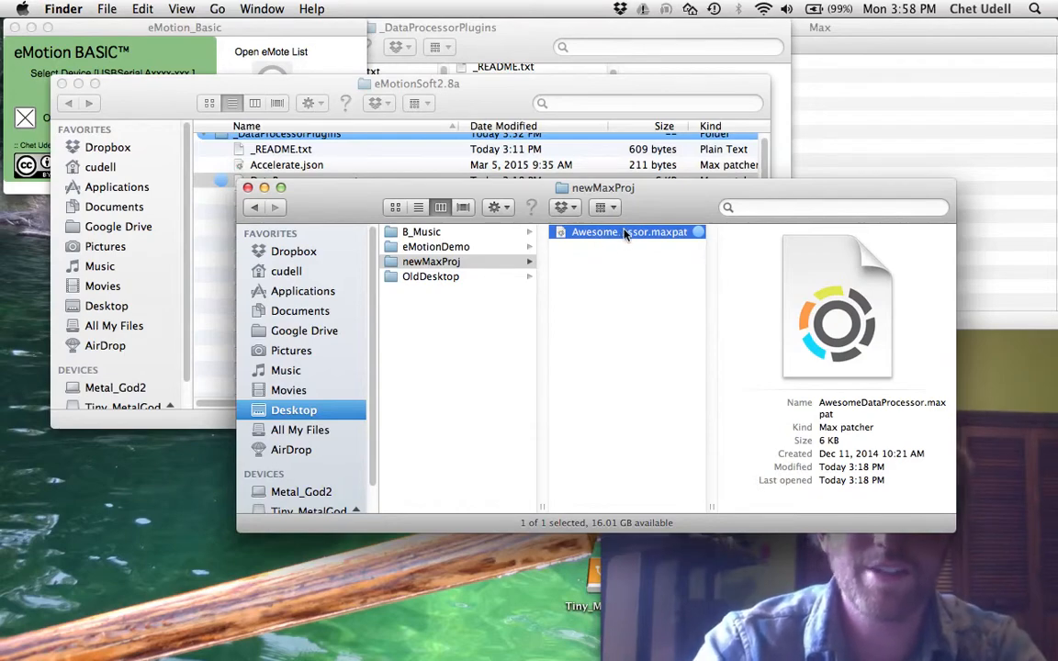
# Open AwesomeDataProcessor.maxpat in Max and close the Getting Started with Max6 window.
pyautogui.moveTo(664, 210); pyautogui.dragTo(728, 92)
pyautogui.doubleClick(688, 117)
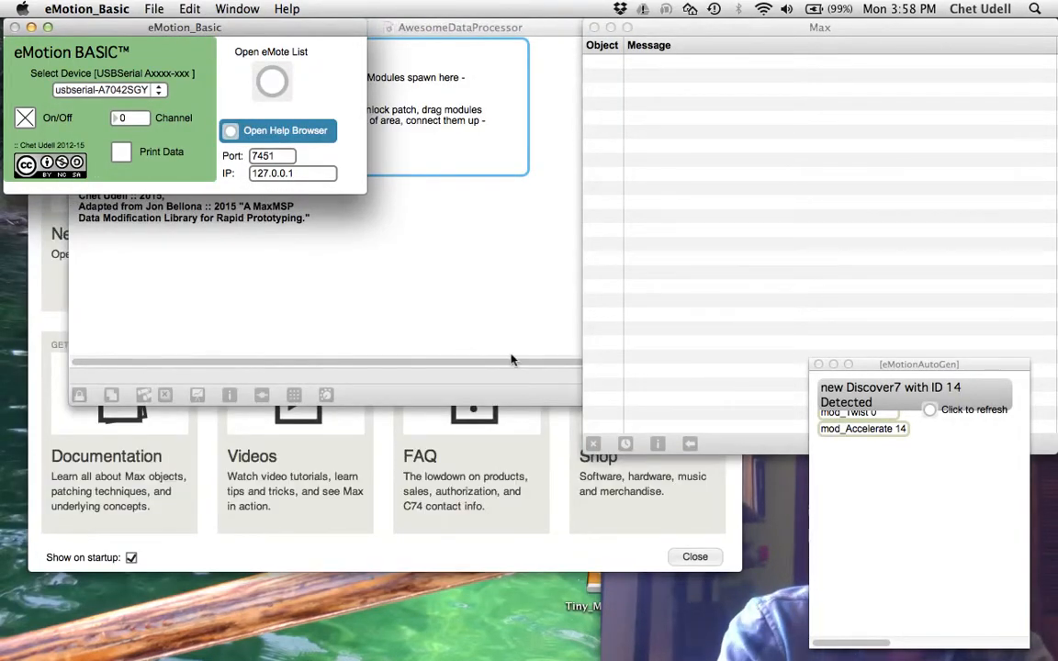
pyautogui.click(512, 360)
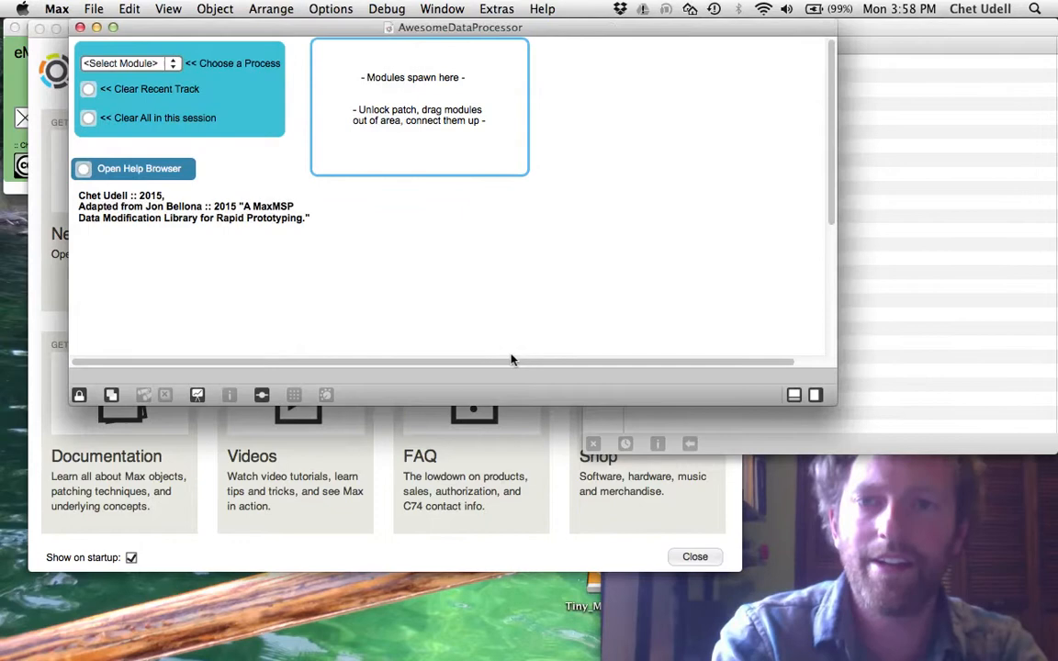
pyautogui.click(52, 341)
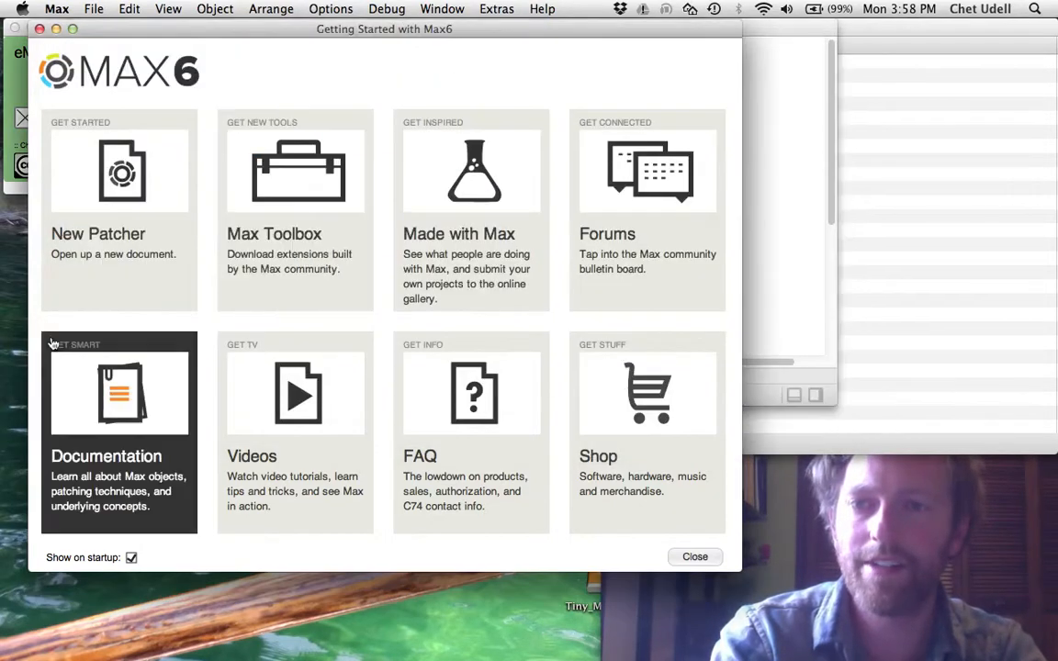
pyautogui.click(39, 29)
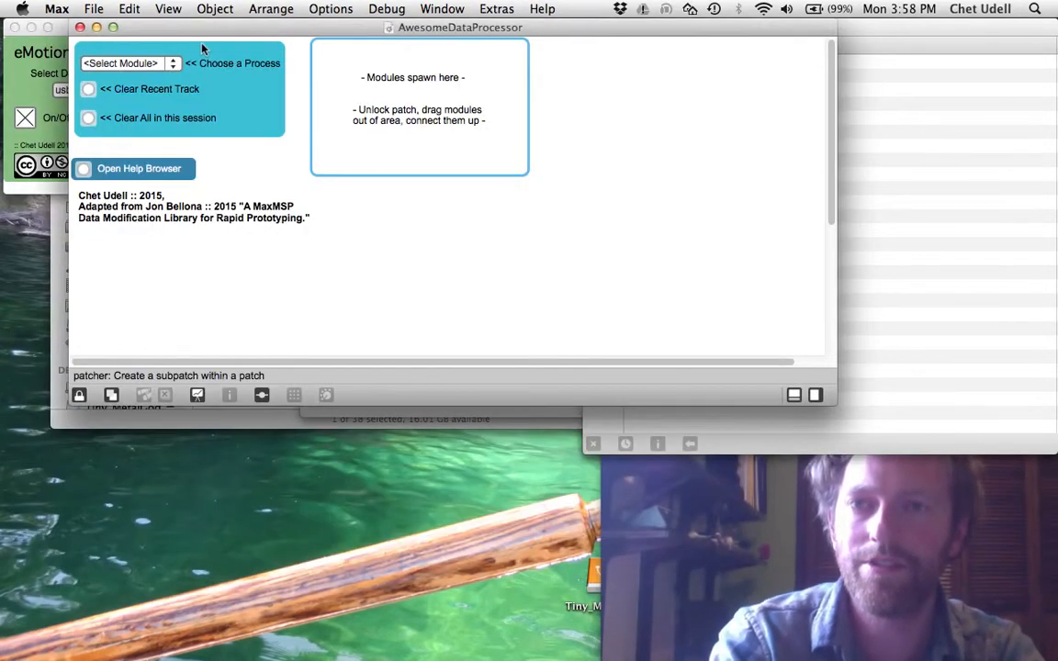
# Examine the patch's list of modules and check the patch file in the newMaxProj folder.
pyautogui.click(137, 64)
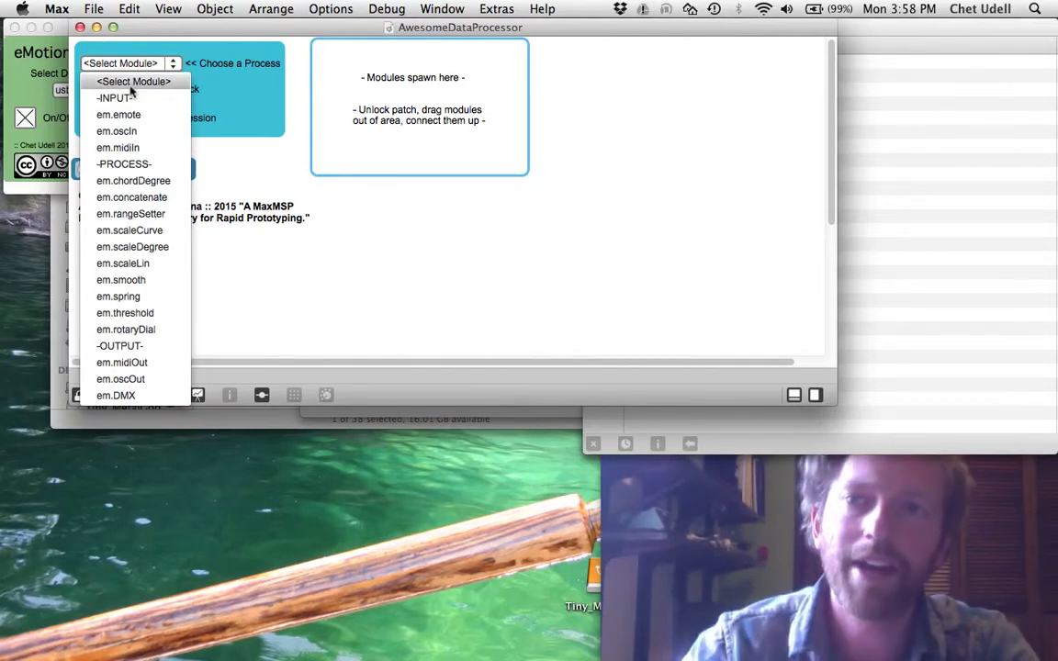
pyautogui.click(277, 160)
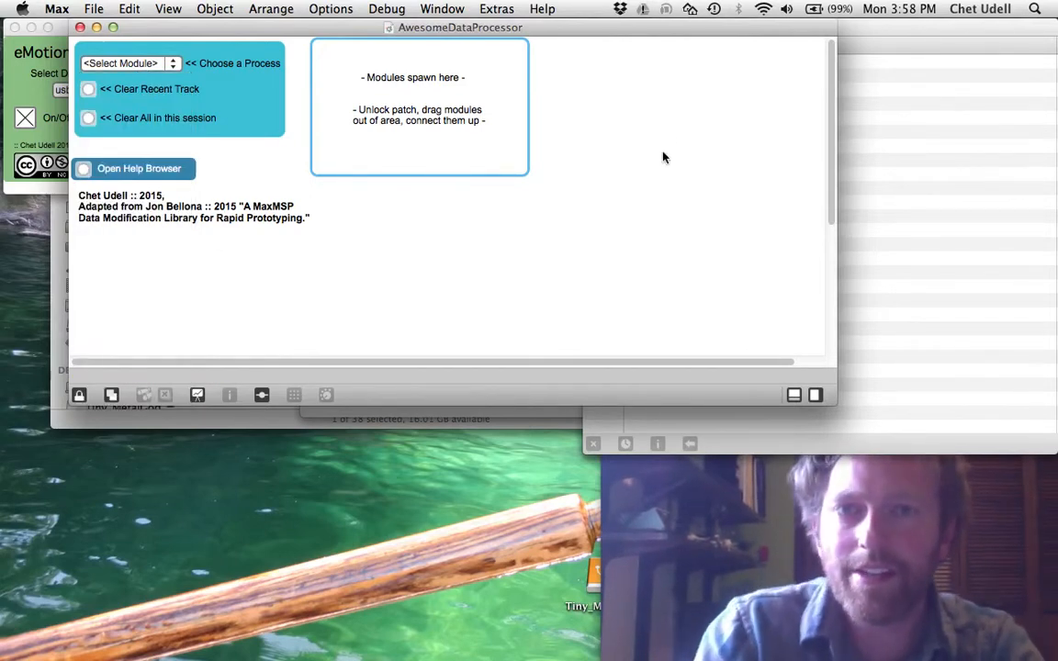
pyautogui.moveTo(285, 29); pyautogui.dragTo(331, 21)
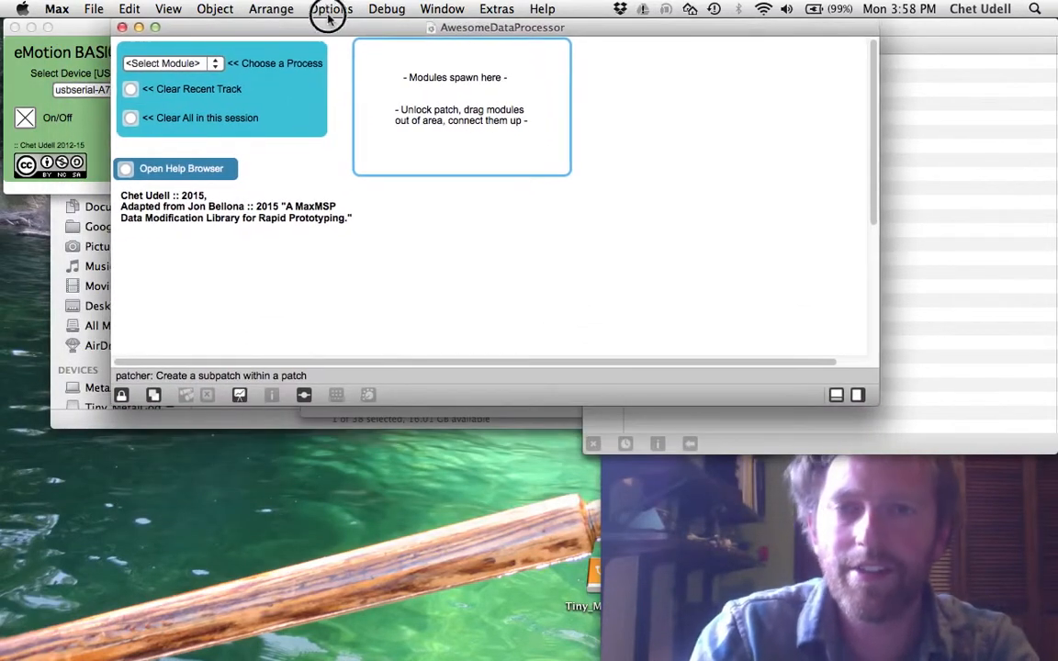
pyautogui.press('super+Tab')
pyautogui.press('super+Tab')
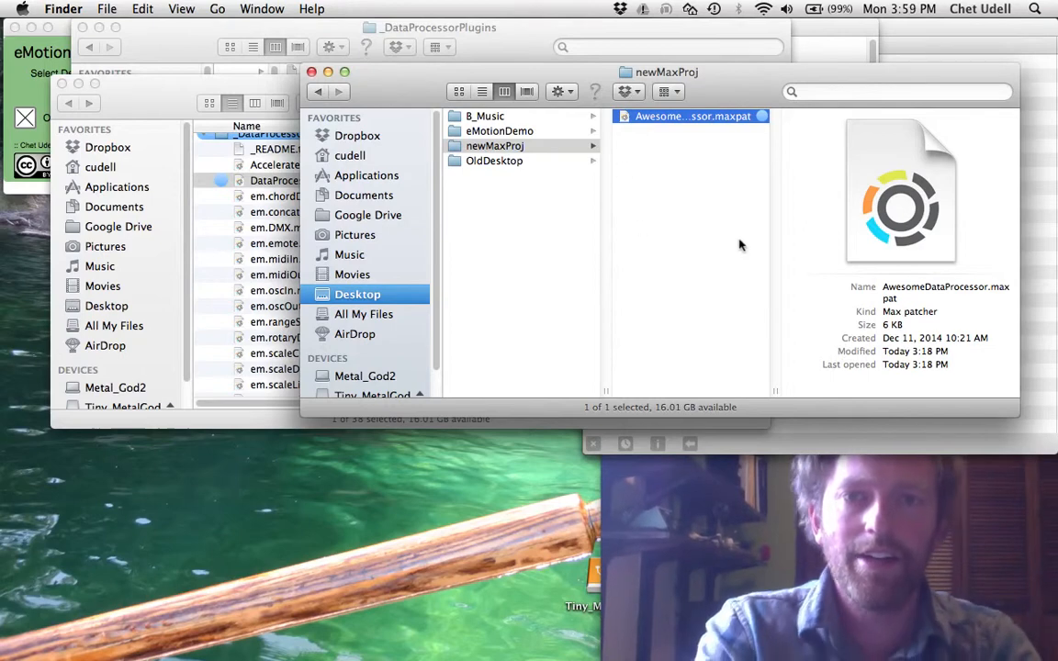
pyautogui.press('super+Tab')
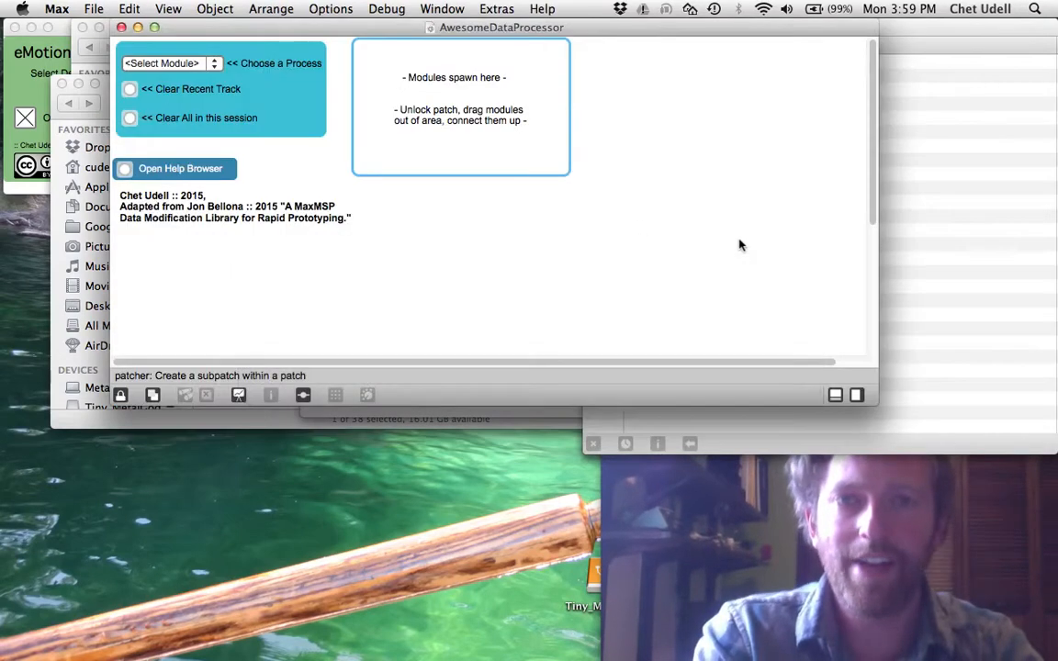
# Add an em.emote input module and move it out of the spawn area into the empty space beside it.
pyautogui.click(174, 68)
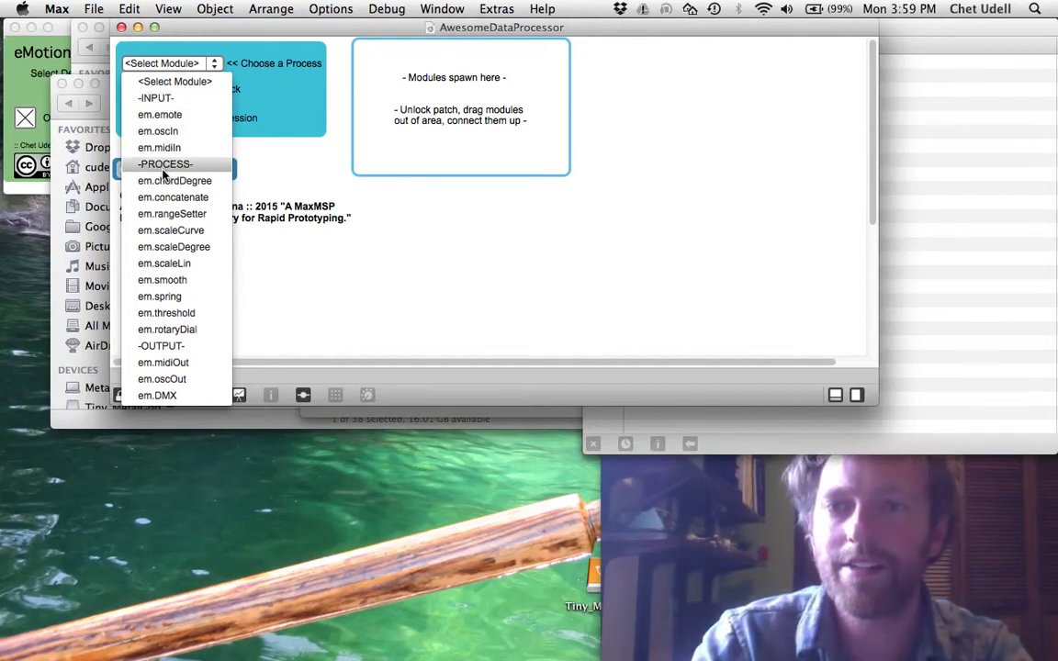
pyautogui.click(158, 115)
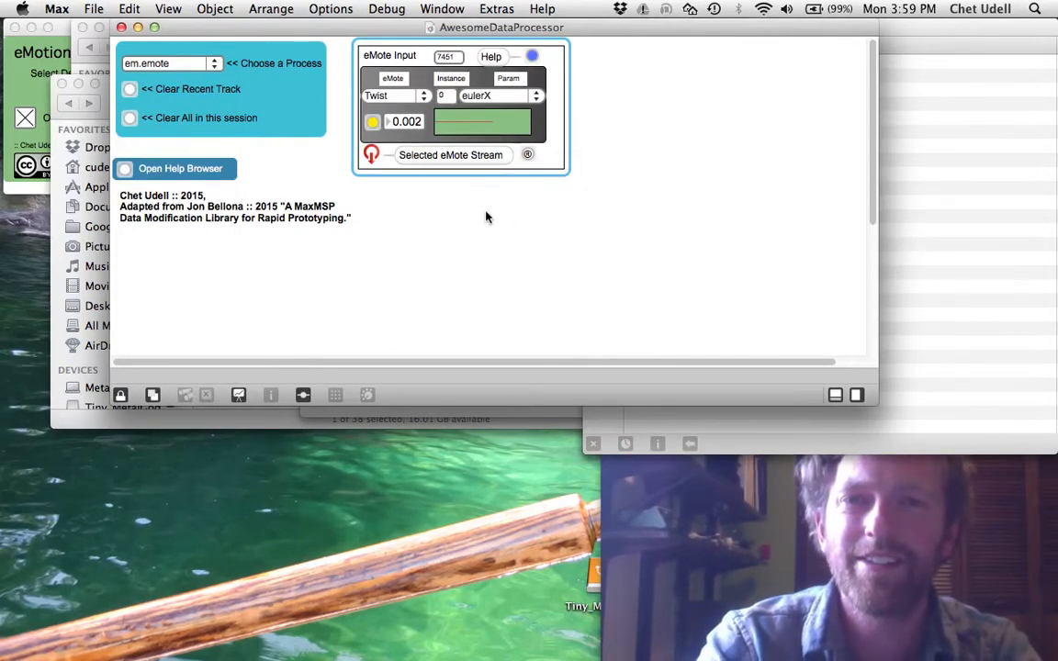
pyautogui.press('super+e')
pyautogui.moveTo(376, 56); pyautogui.dragTo(653, 56)
pyautogui.press('super+e')
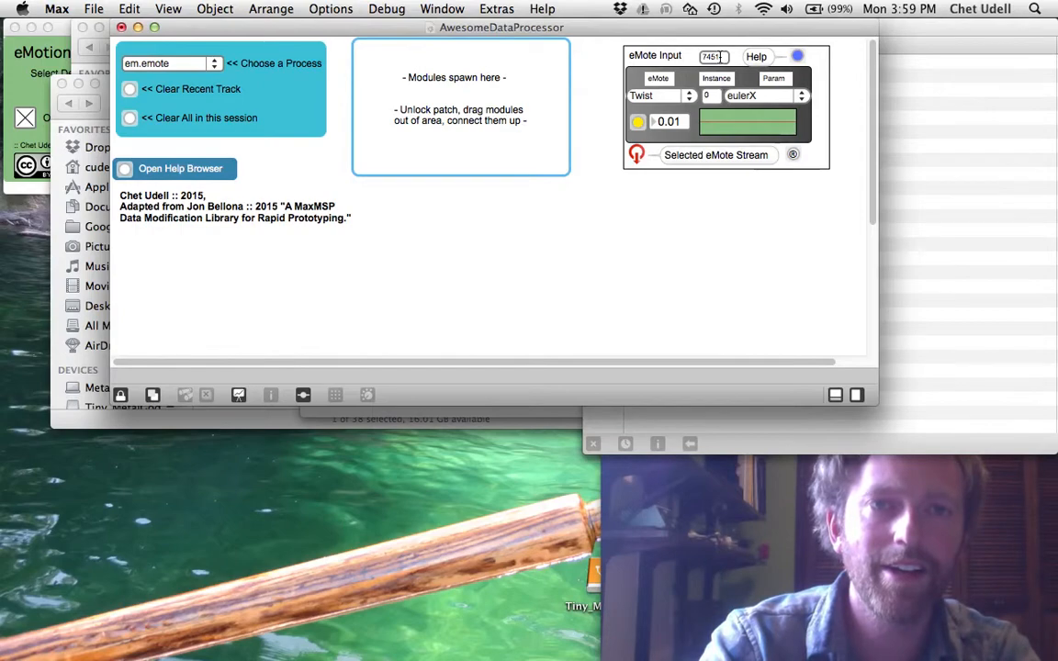
# Compare the eMote Input module's port with the port set in eMotion_Basic.
pyautogui.press('super+Tab')
pyautogui.press('super+Tab')
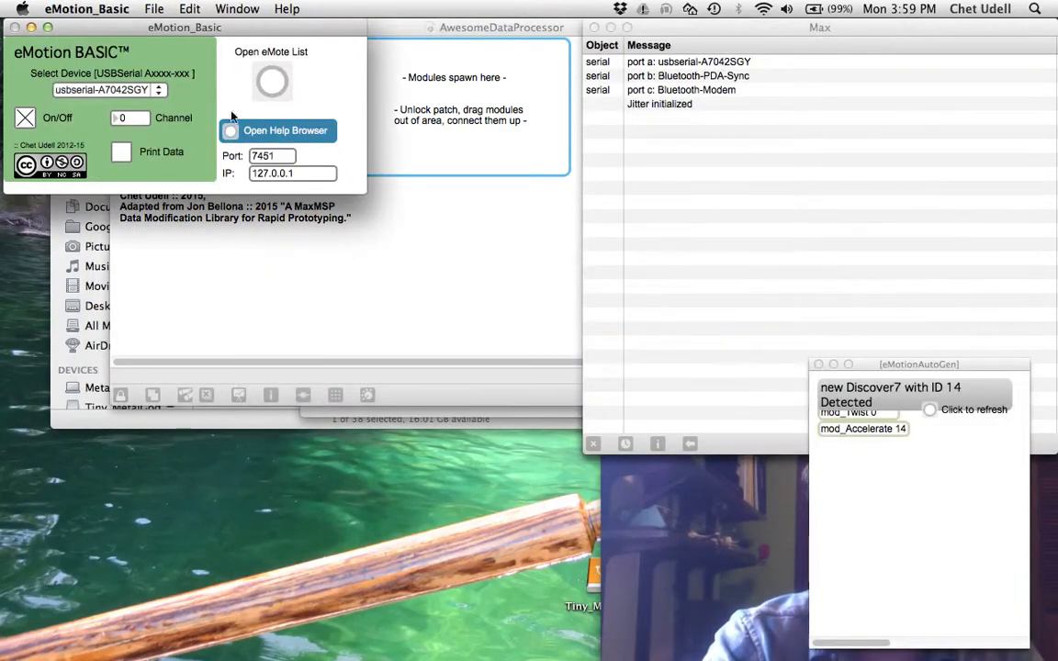
pyautogui.press('super+Tab')
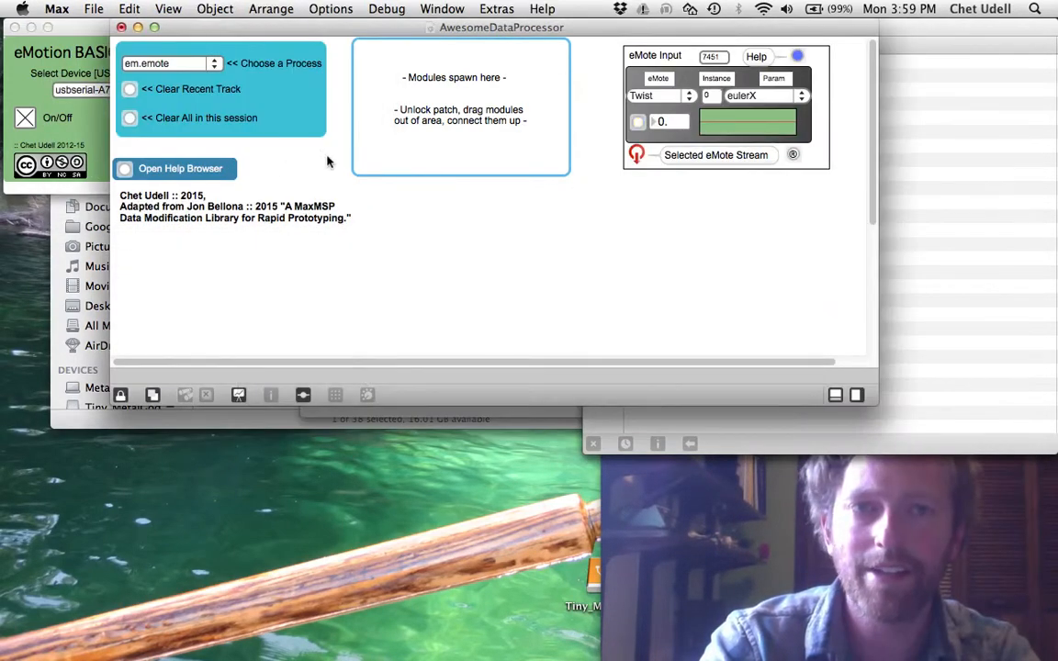
# Try the Accelerate type on the eMote Input module, and switch it back to Twist.
pyautogui.click(669, 98)
pyautogui.click(665, 114)
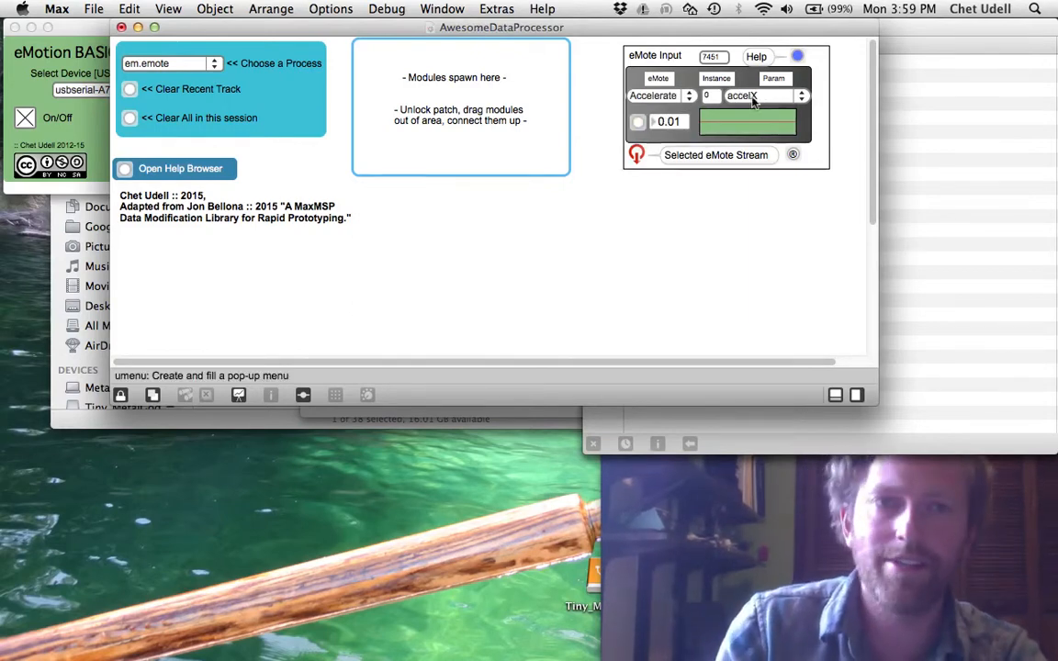
pyautogui.click(660, 95)
pyautogui.click(655, 131)
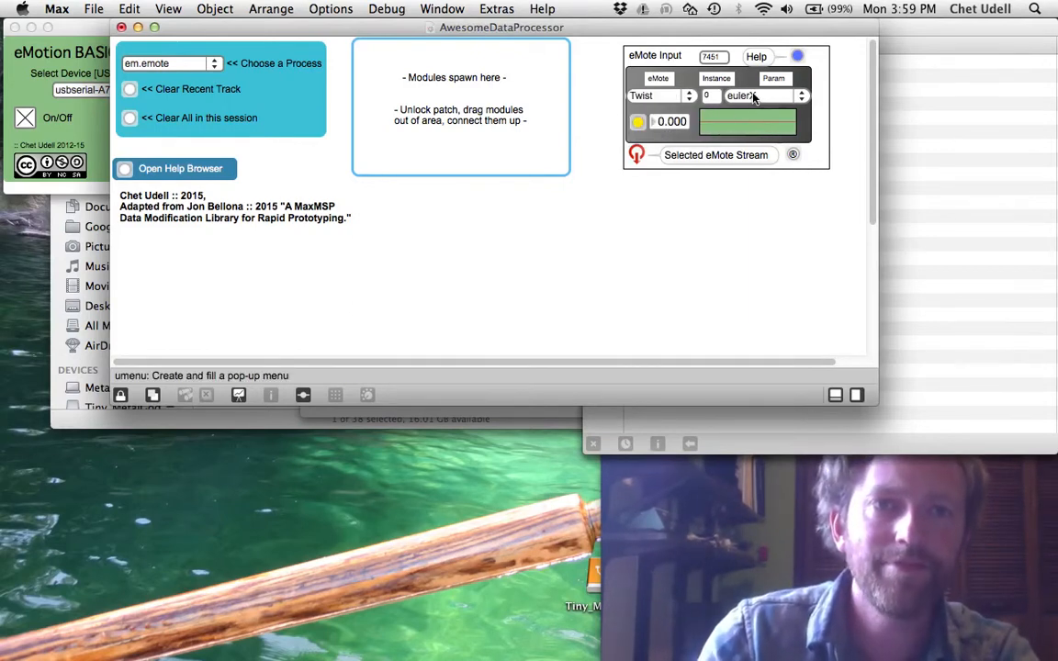
# Set the eMote Input module's type to Accelerate and its instance to 14.
pyautogui.click(688, 97)
pyautogui.click(684, 114)
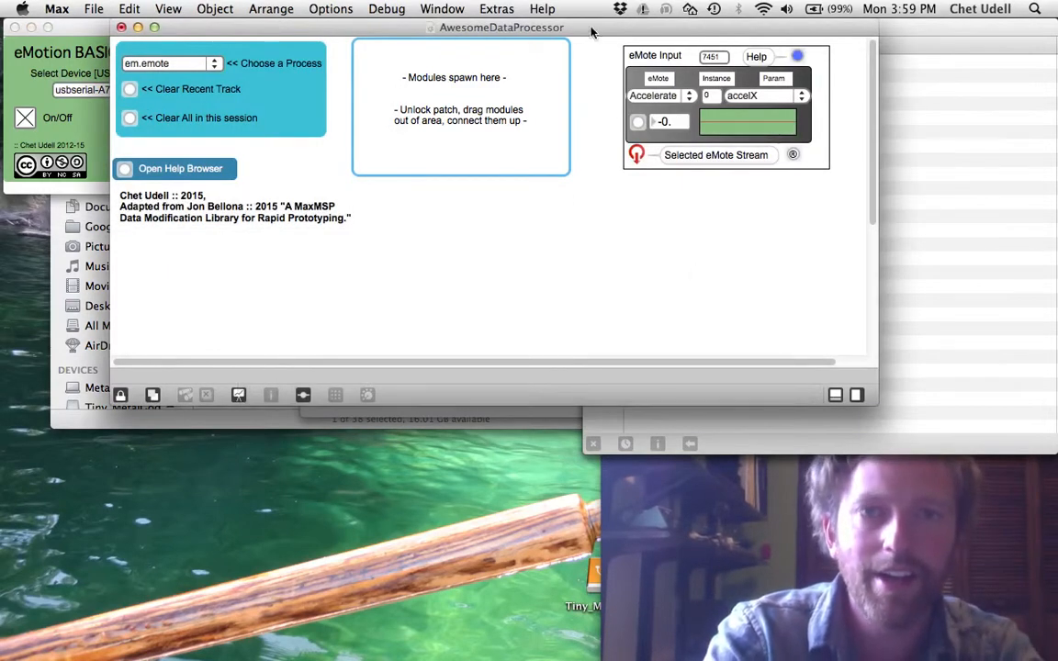
pyautogui.click(666, 99)
pyautogui.click(663, 114)
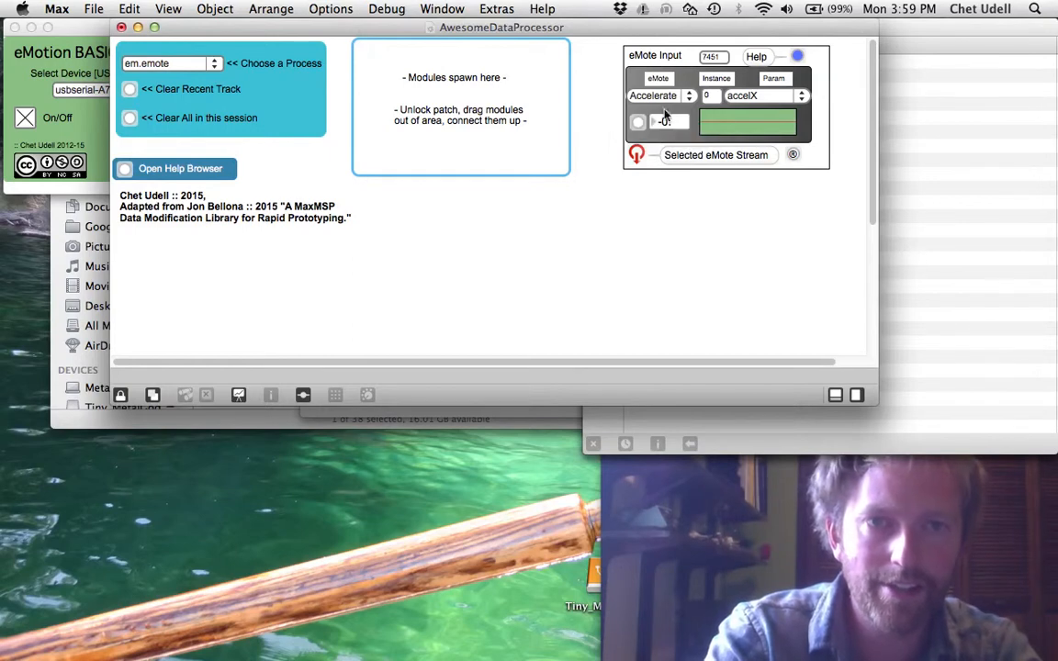
pyautogui.click(710, 95)
pyautogui.press('BackSpace')
pyautogui.write('14')
pyautogui.click(770, 319)
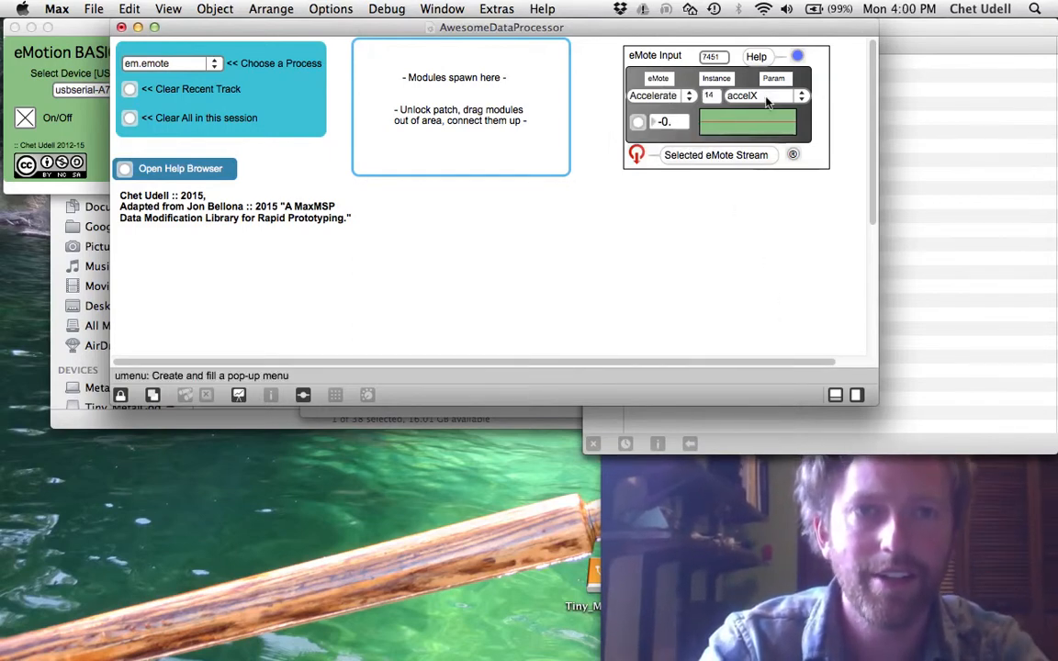
# Set the parameter of the Accelerate eMote Input module to port1.
pyautogui.click(755, 96)
pyautogui.click(762, 166)
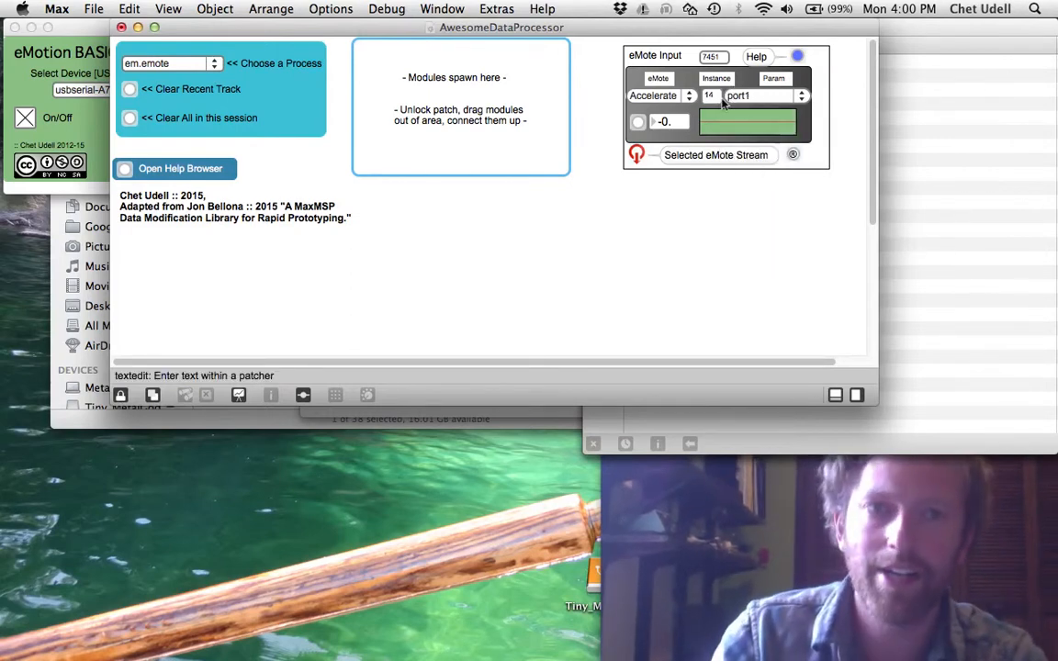
pyautogui.click(670, 97)
pyautogui.click(716, 95)
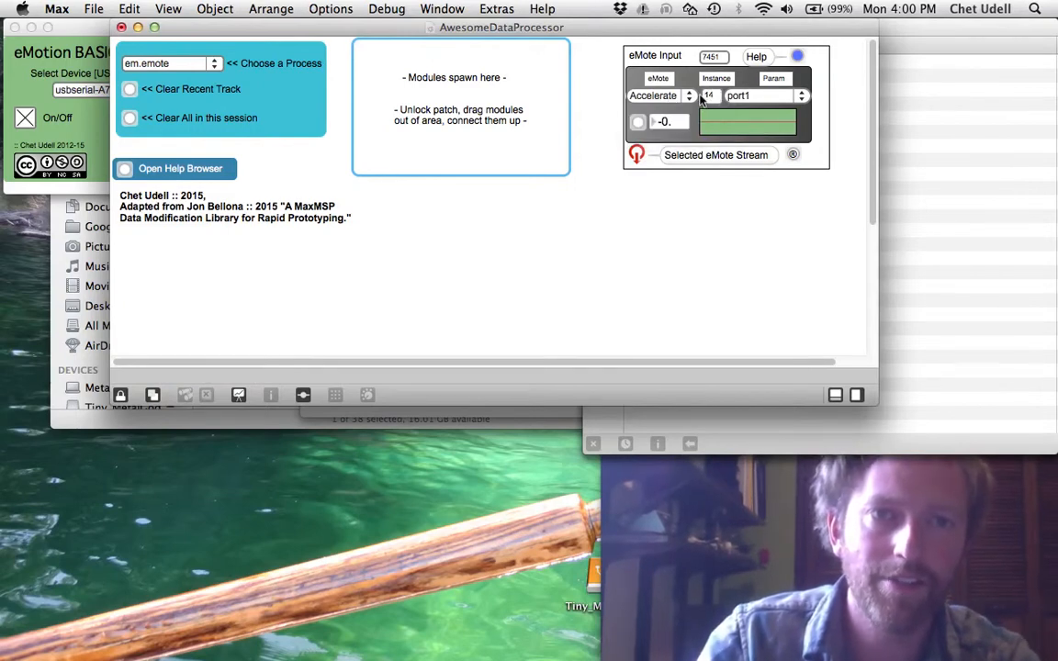
pyautogui.click(793, 156)
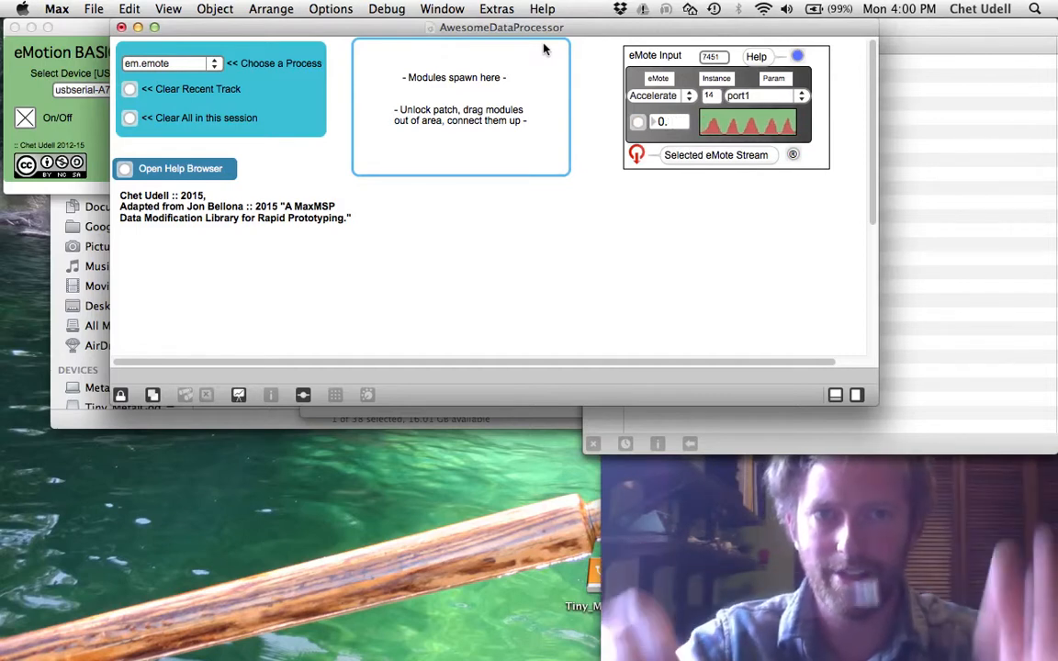
# Add a second em.emote input module from the process list to the spawn area.
pyautogui.click(170, 58)
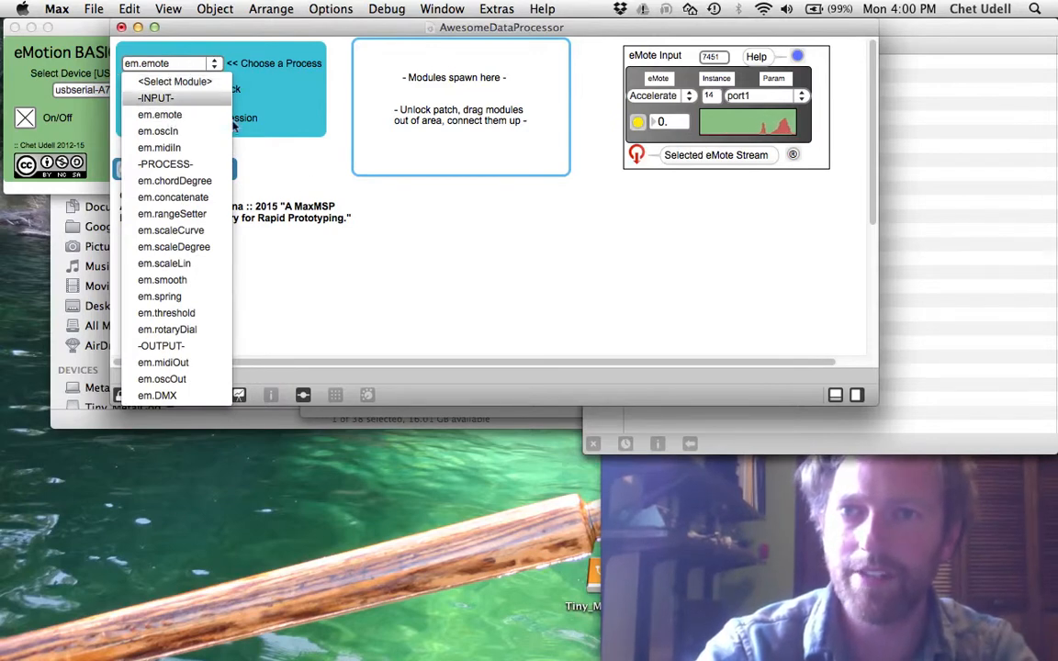
pyautogui.click(378, 260)
pyautogui.press('super+e')
pyautogui.press('super+e')
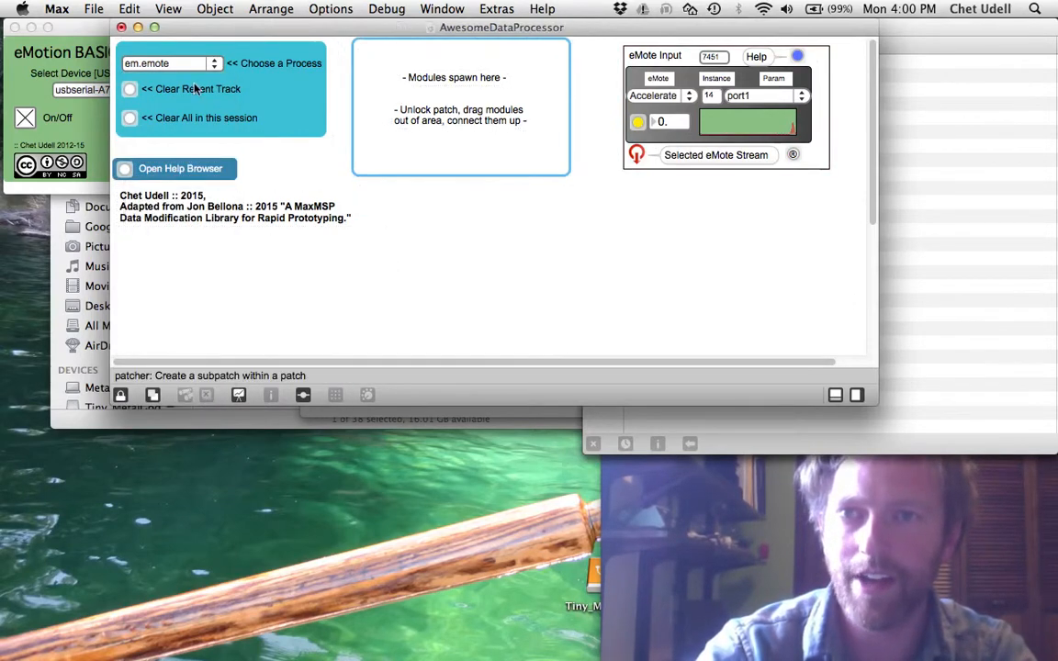
pyautogui.click(164, 61)
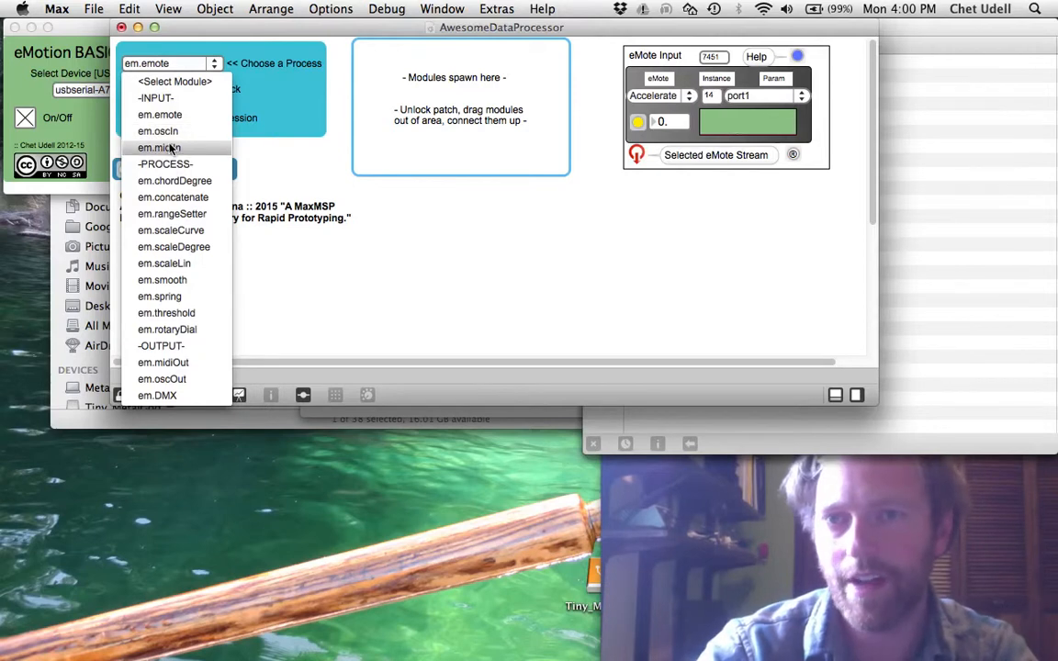
pyautogui.click(171, 115)
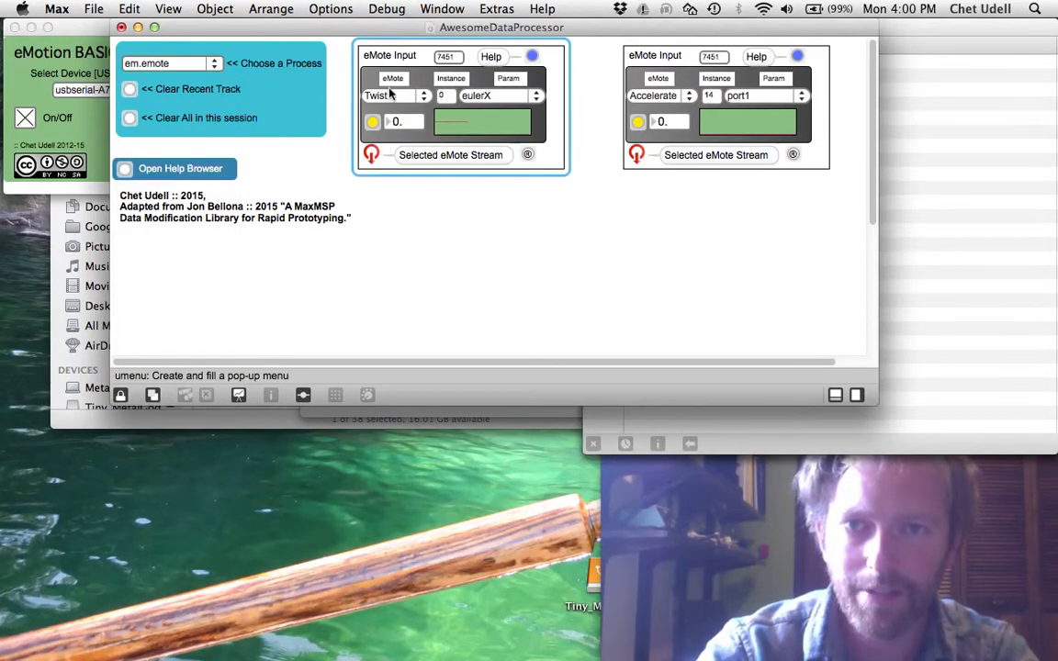
# Set the second eMote Input module to Twist with parameter gyroZ, checking the Twist instance number in eMotion_Basic.
pyautogui.click(388, 96)
pyautogui.click(388, 130)
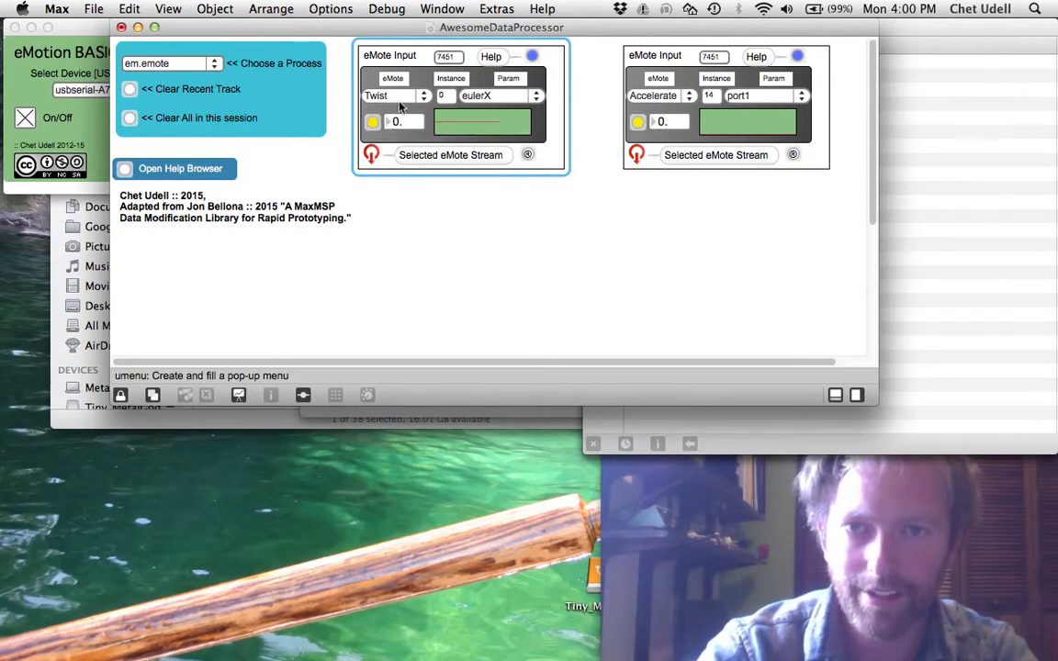
pyautogui.press('super+Tab')
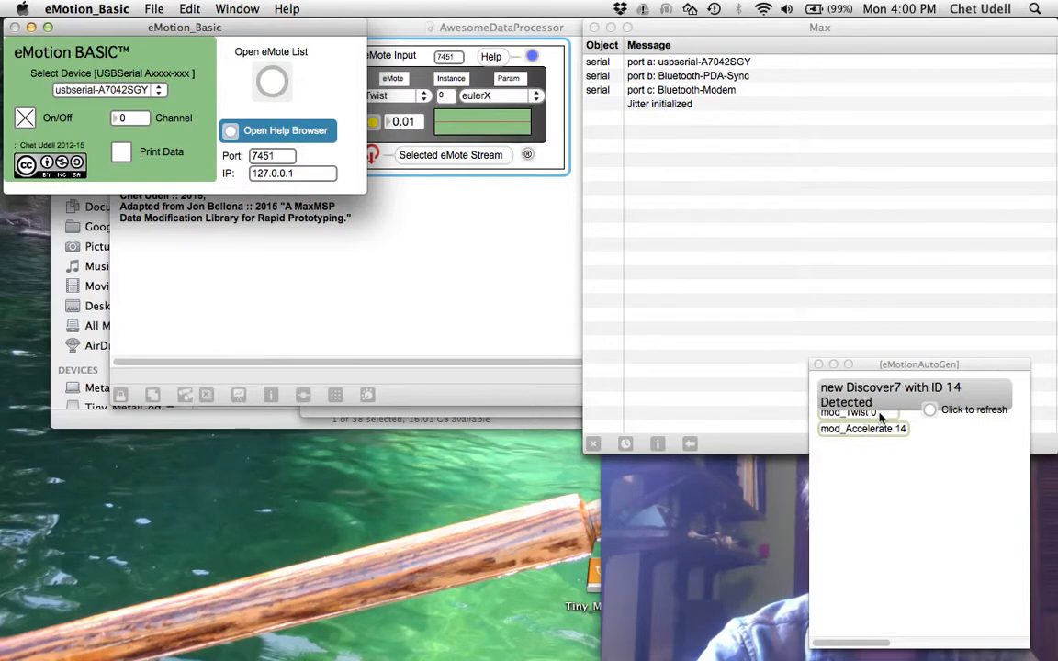
pyautogui.click(882, 420)
pyautogui.press('super+Tab')
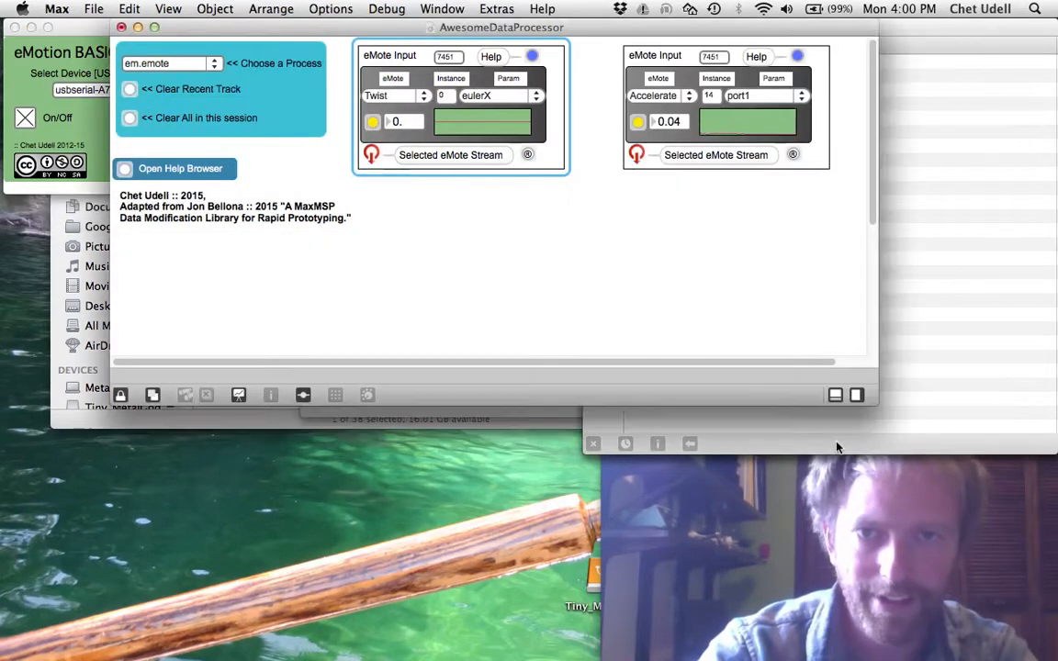
pyautogui.click(496, 95)
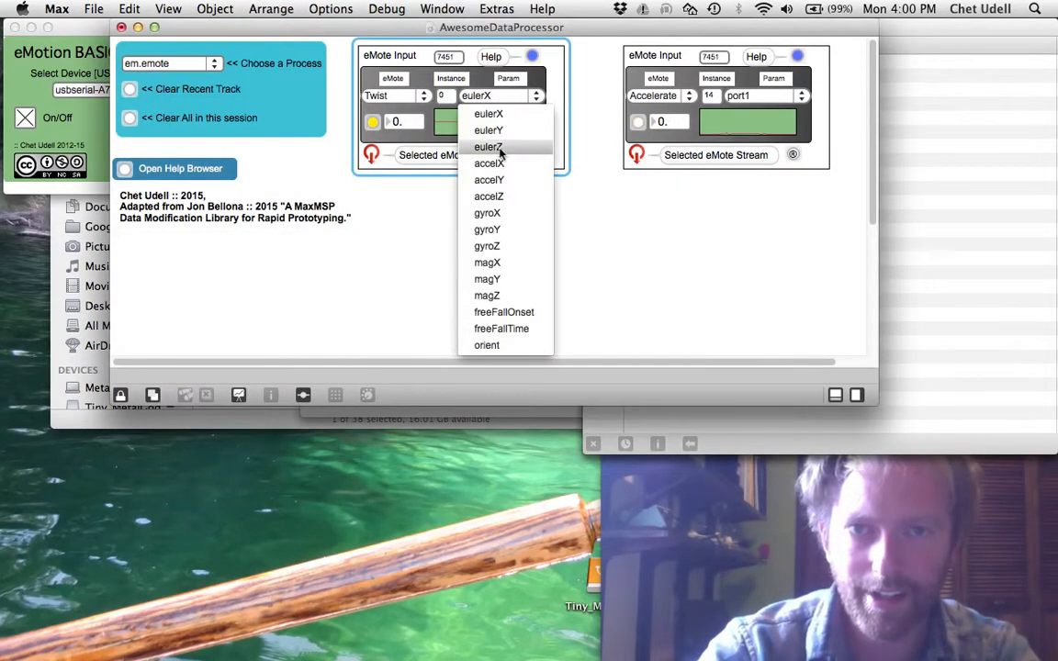
pyautogui.click(487, 246)
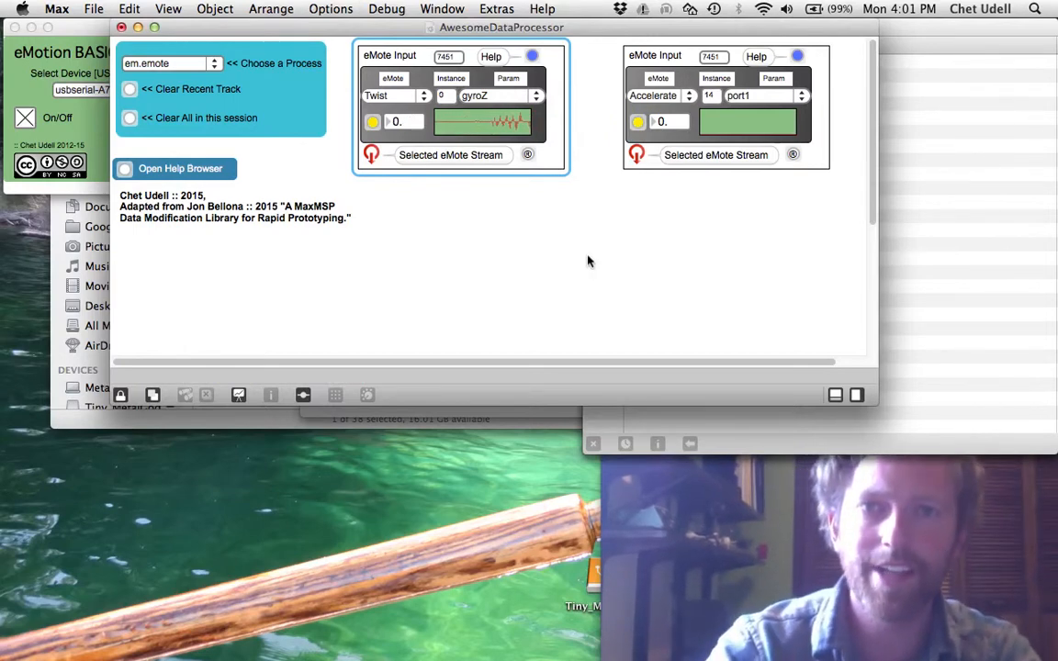
# Quit Max and reopen AwesomeDataProcessor.maxpat from the newMaxProj folder, leaving the patch locked.
pyautogui.moveTo(520, 29); pyautogui.dragTo(609, 55)
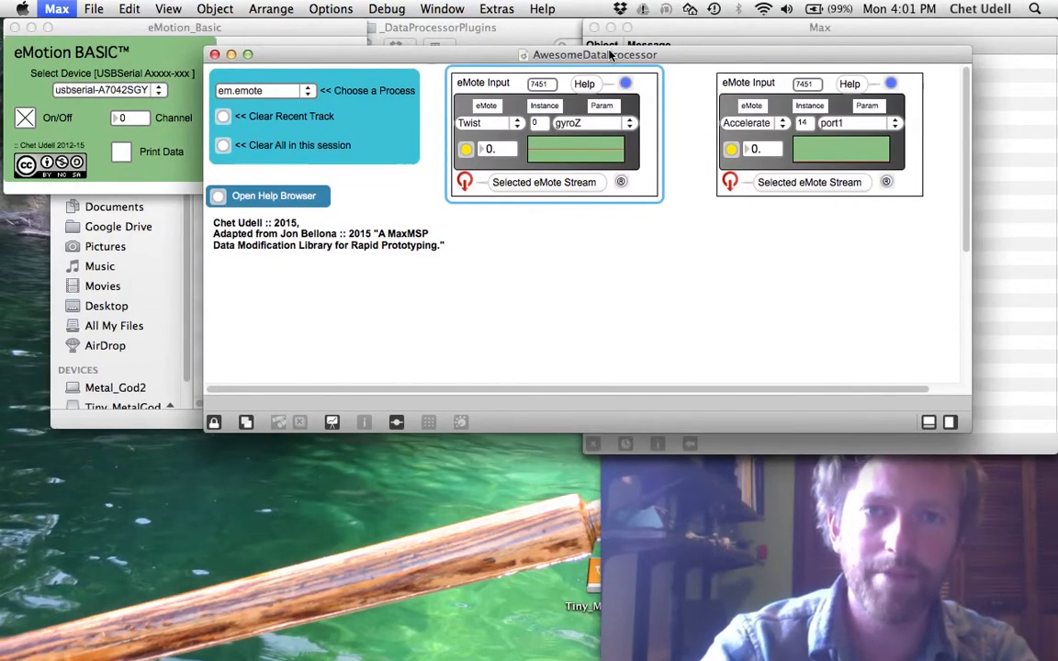
pyautogui.press('super+q')
pyautogui.press('super+Tab')
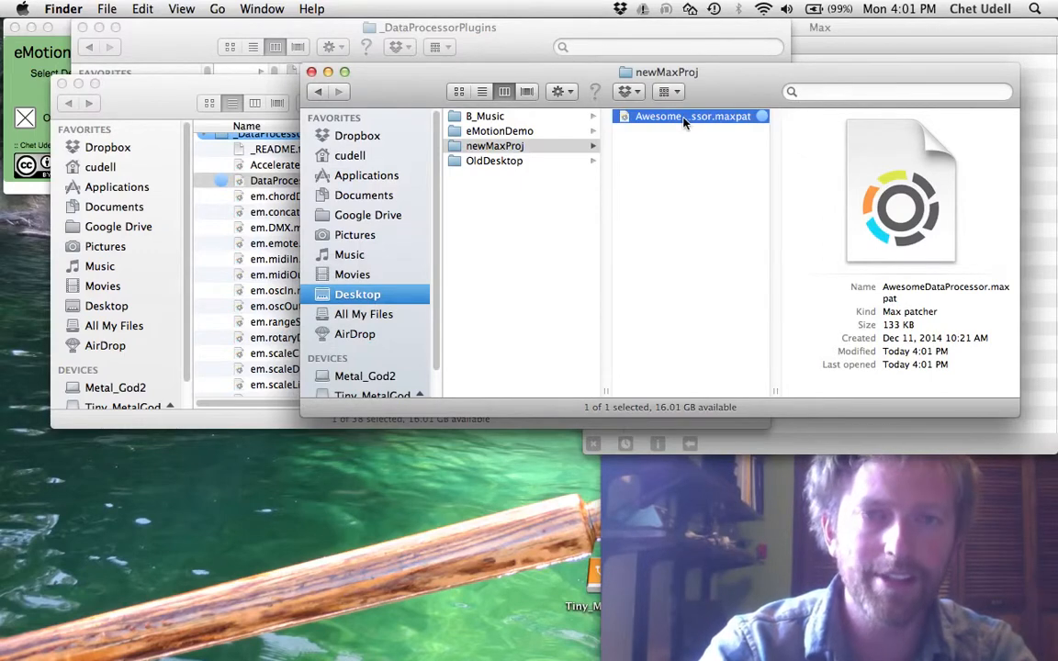
pyautogui.doubleClick(683, 120)
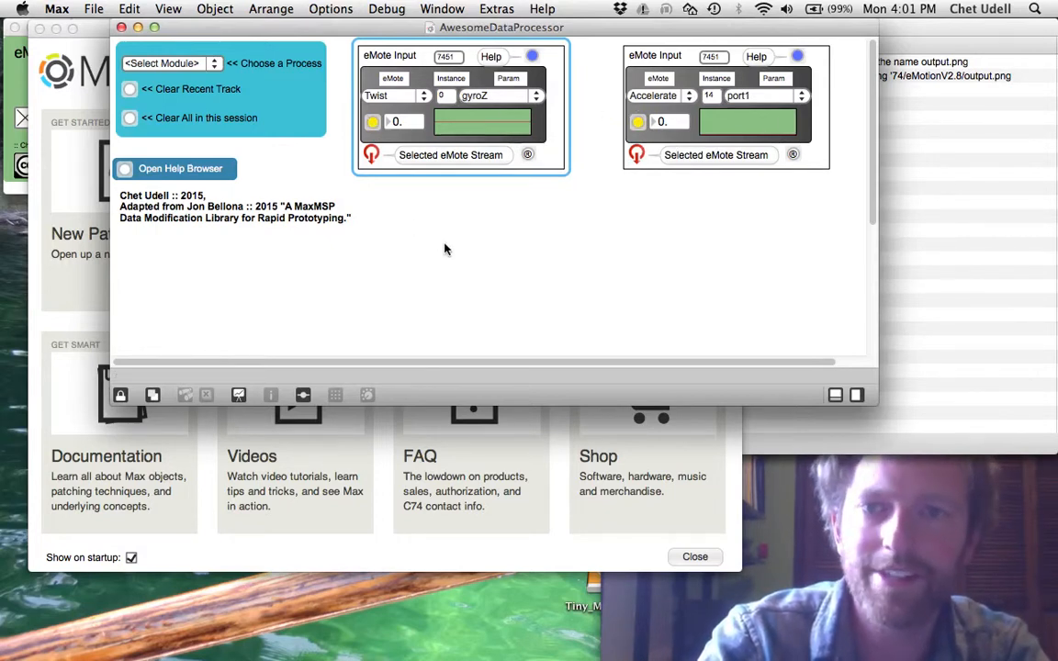
pyautogui.press('super+e')
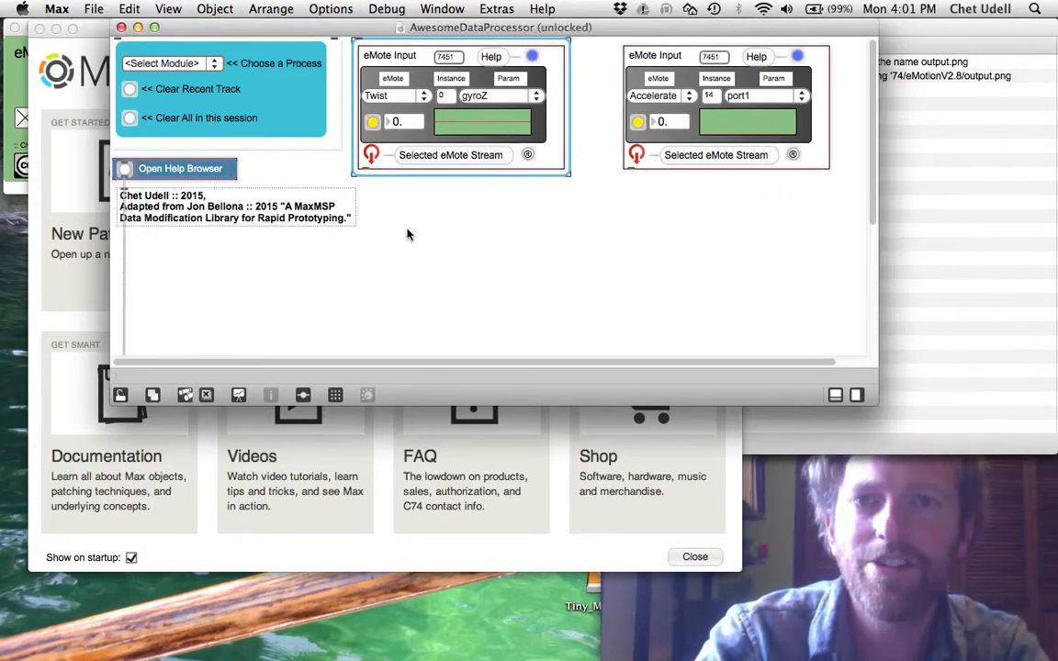
pyautogui.press('super+e')
# Add an em.smooth module and move it out of the spawn area into the empty space below.
pyautogui.click(173, 64)
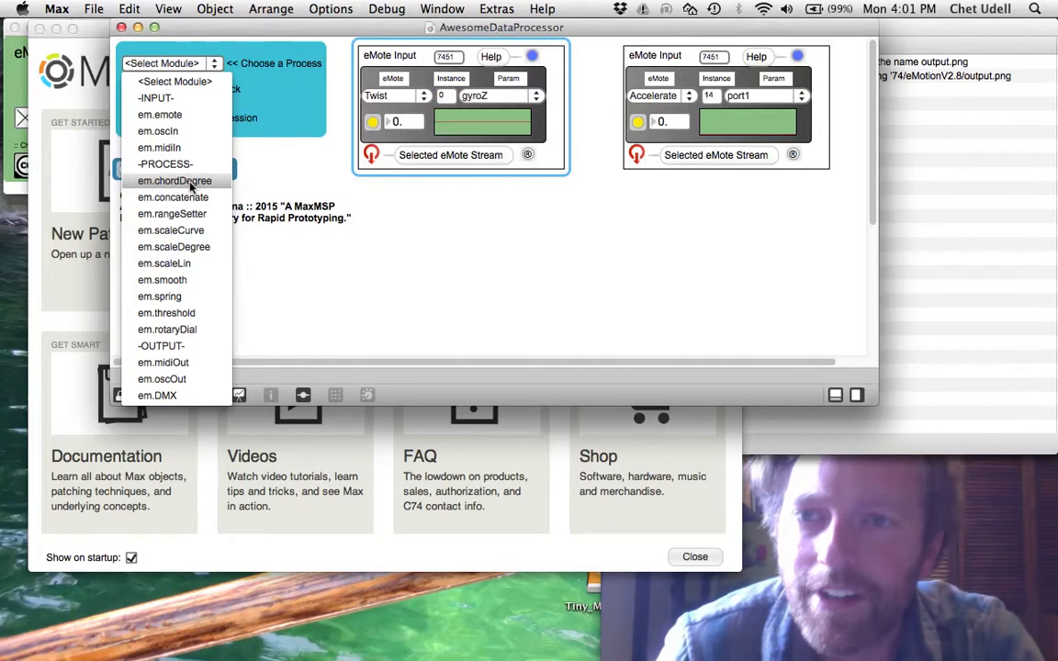
pyautogui.click(173, 281)
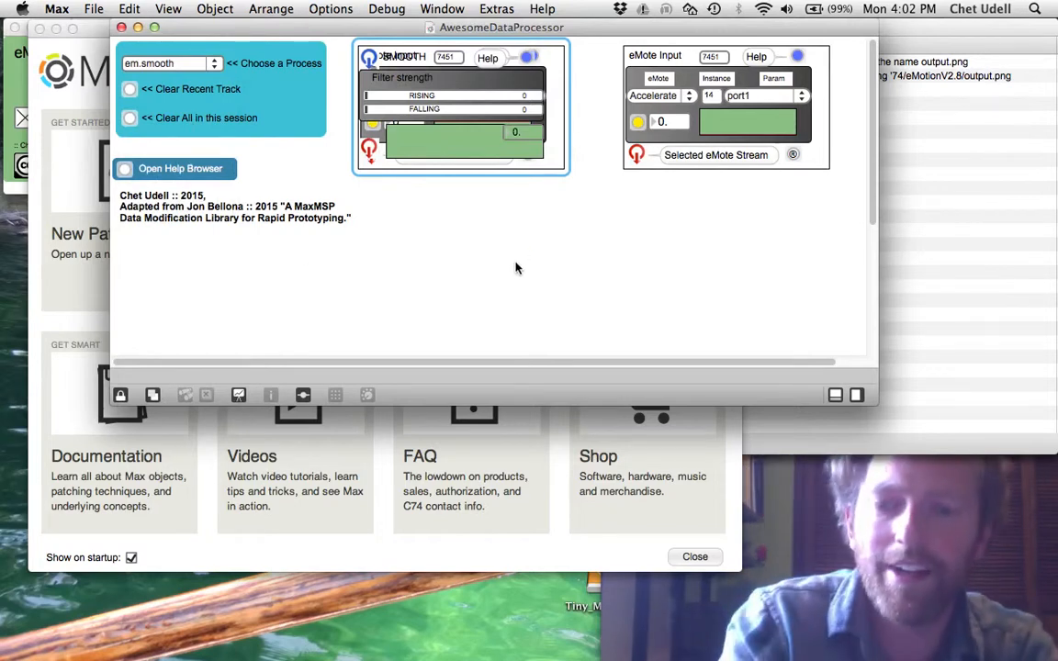
pyautogui.press('super+e')
pyautogui.moveTo(420, 70); pyautogui.dragTo(457, 291)
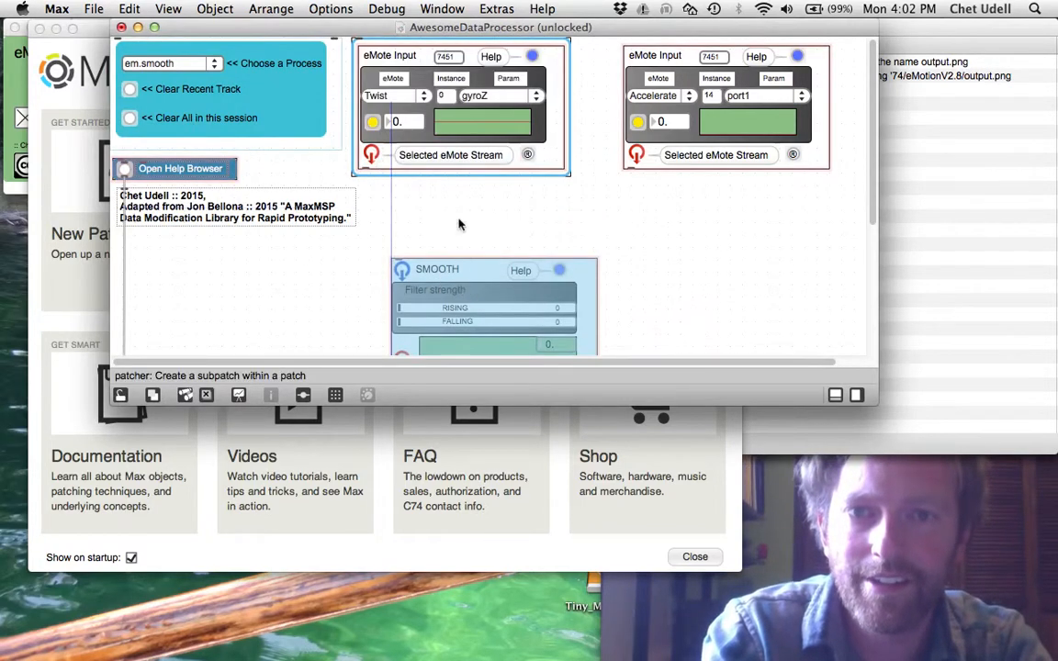
# Widen the patch window and arrange the Twist and Accelerate modules side by side, with SMOOTH beneath Twist.
pyautogui.moveTo(381, 69); pyautogui.dragTo(564, 207)
pyautogui.moveTo(658, 52); pyautogui.dragTo(811, 73)
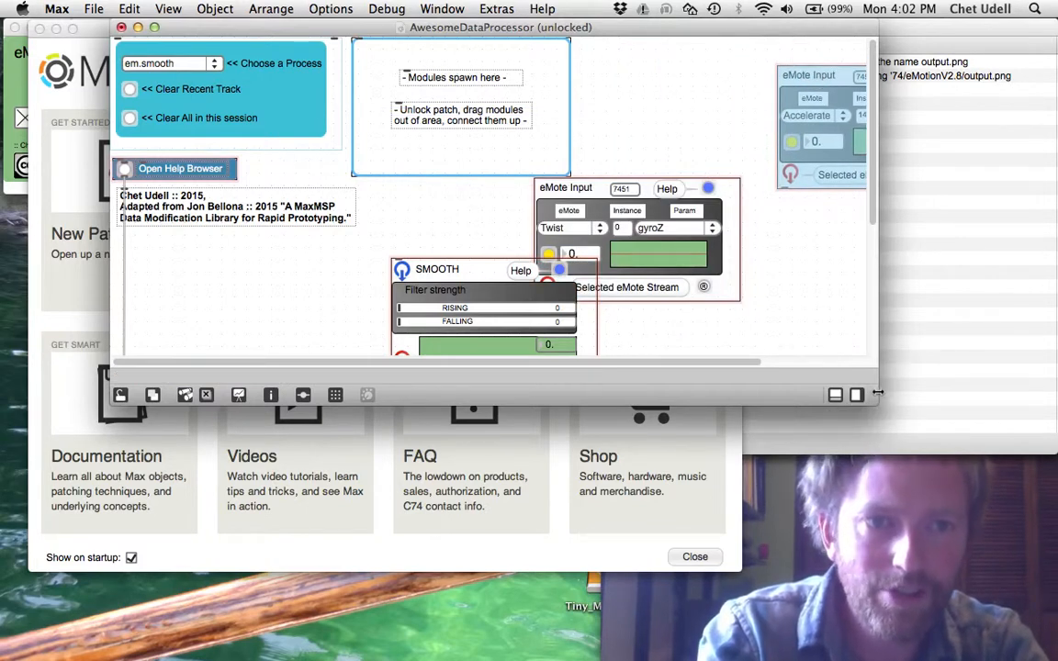
pyautogui.moveTo(877, 392); pyautogui.dragTo(1054, 393)
pyautogui.moveTo(665, 184); pyautogui.dragTo(723, 71)
pyautogui.moveTo(820, 81); pyautogui.dragTo(890, 80)
pyautogui.moveTo(481, 270); pyautogui.dragTo(692, 218)
# Wire Twist's output to SMOOTH, reroute the connection to the Accelerate module, and place SMOOTH directly beneath that module.
pyautogui.moveTo(599, 191); pyautogui.dragTo(604, 212)
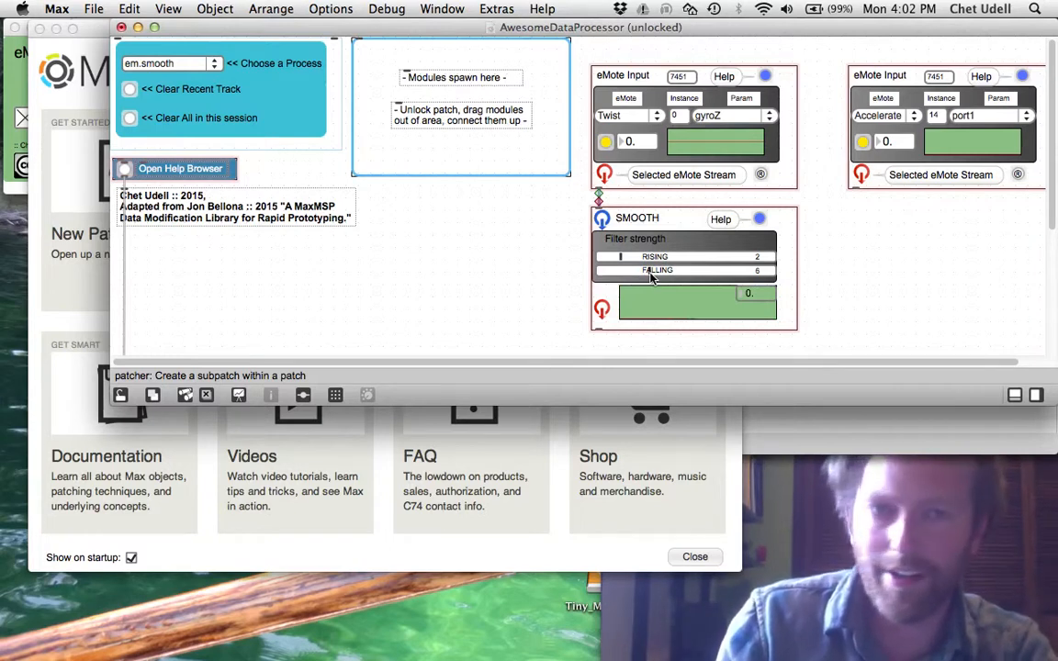
pyautogui.moveTo(605, 213); pyautogui.dragTo(852, 190)
pyautogui.moveTo(670, 219); pyautogui.dragTo(911, 229)
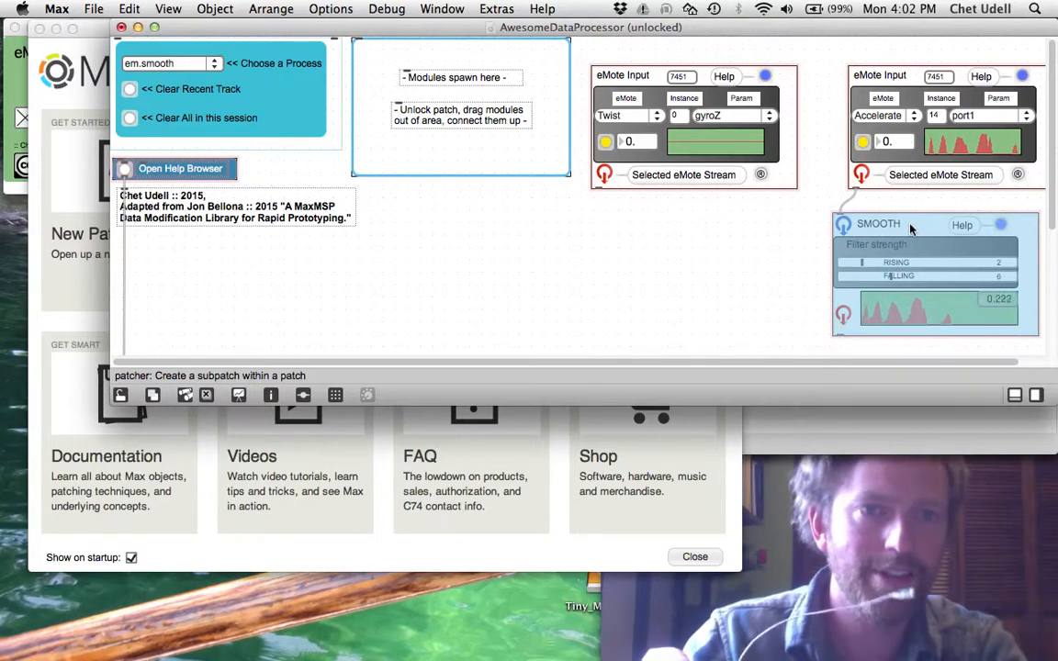
pyautogui.moveTo(932, 264); pyautogui.dragTo(948, 253)
pyautogui.click(680, 288)
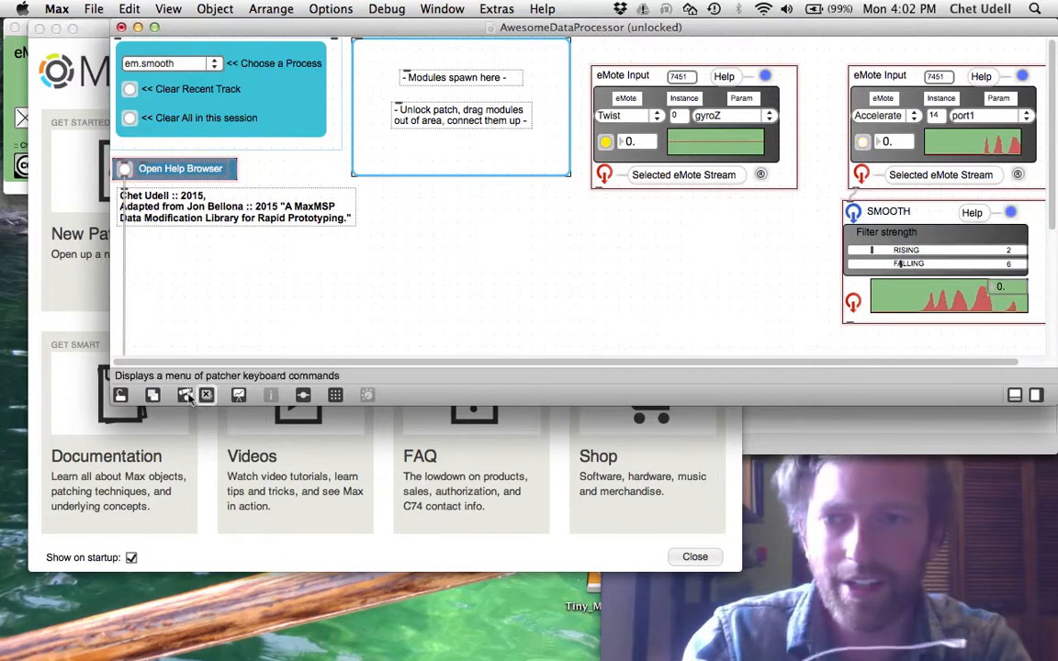
# Lock the patch and set the SMOOTH module's filter strength to 0 rising and 15 falling.
pyautogui.click(120, 395)
pyautogui.hscroll(2, 670, 289)
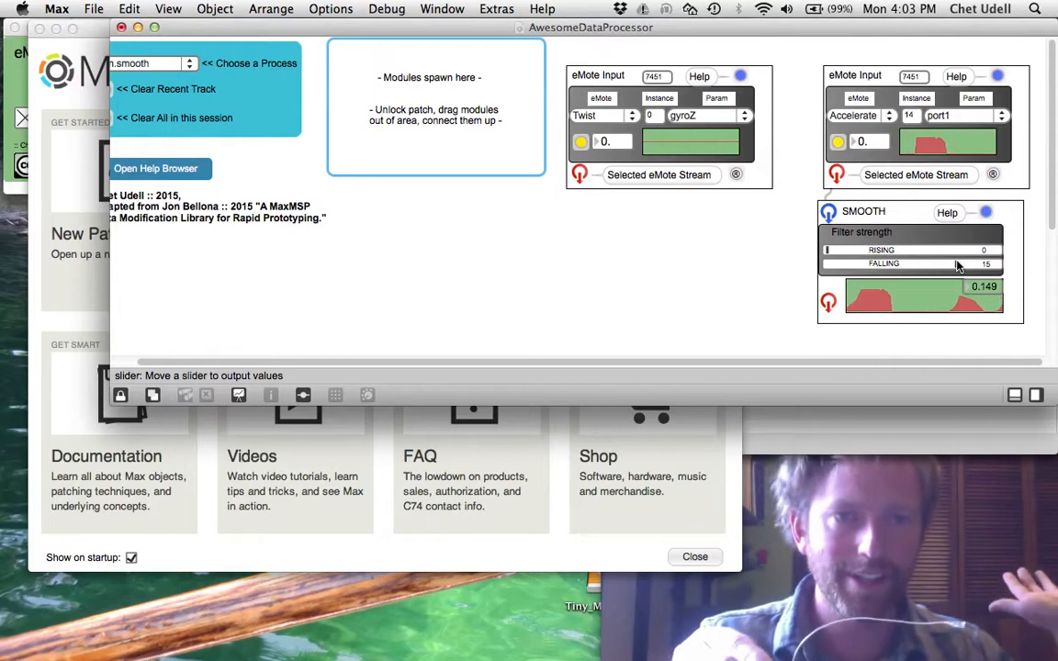
pyautogui.click(951, 149)
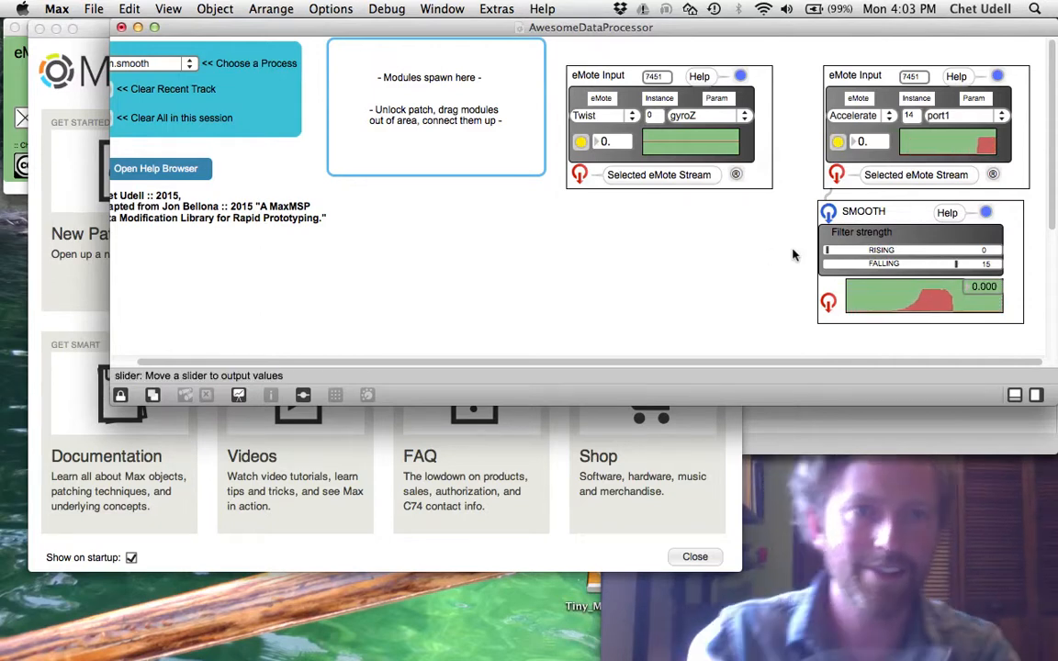
# Consult the SMOOTH module's help text and close it.
pyautogui.click(985, 213)
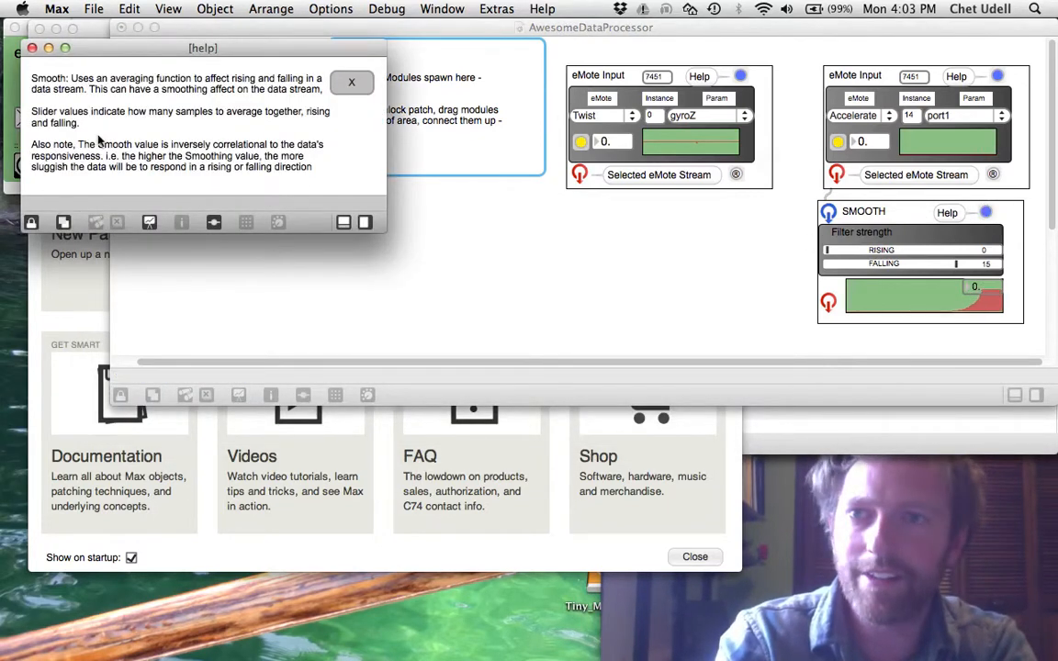
pyautogui.click(351, 83)
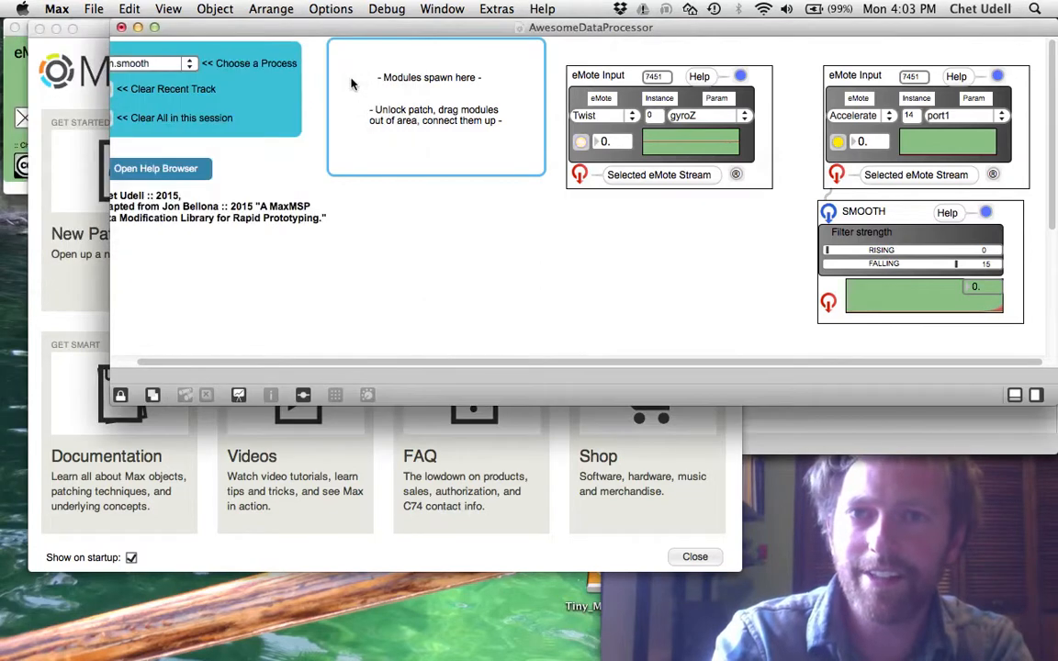
# Add an em.scaleCurve module, unlock the patch, and move the module out of the spawn area to below Twist.
pyautogui.hscroll(-3, 266, 221)
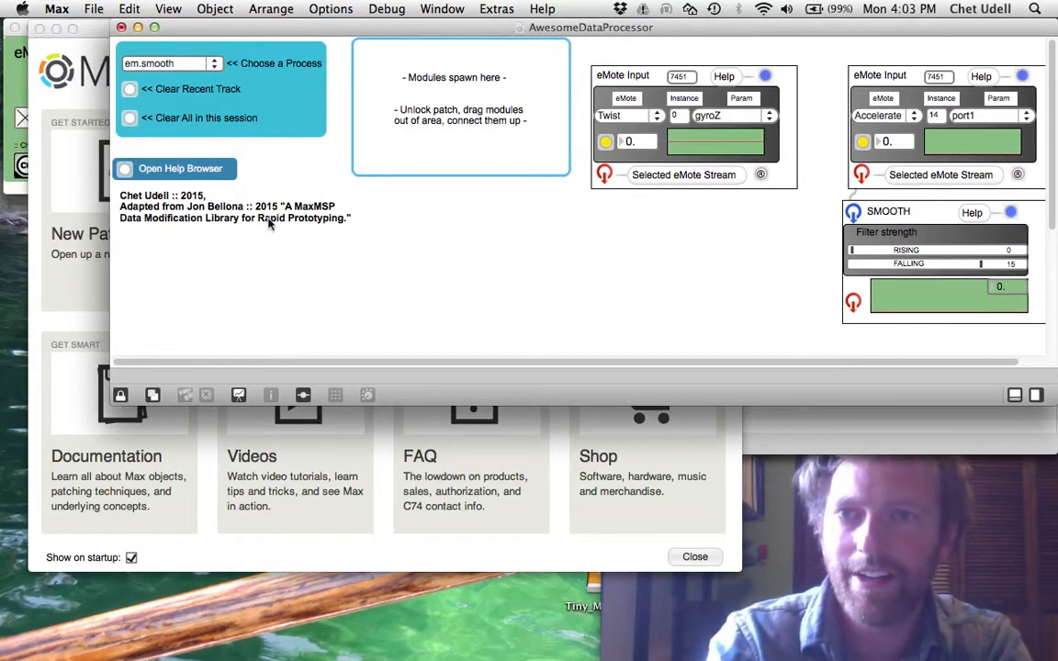
pyautogui.click(168, 63)
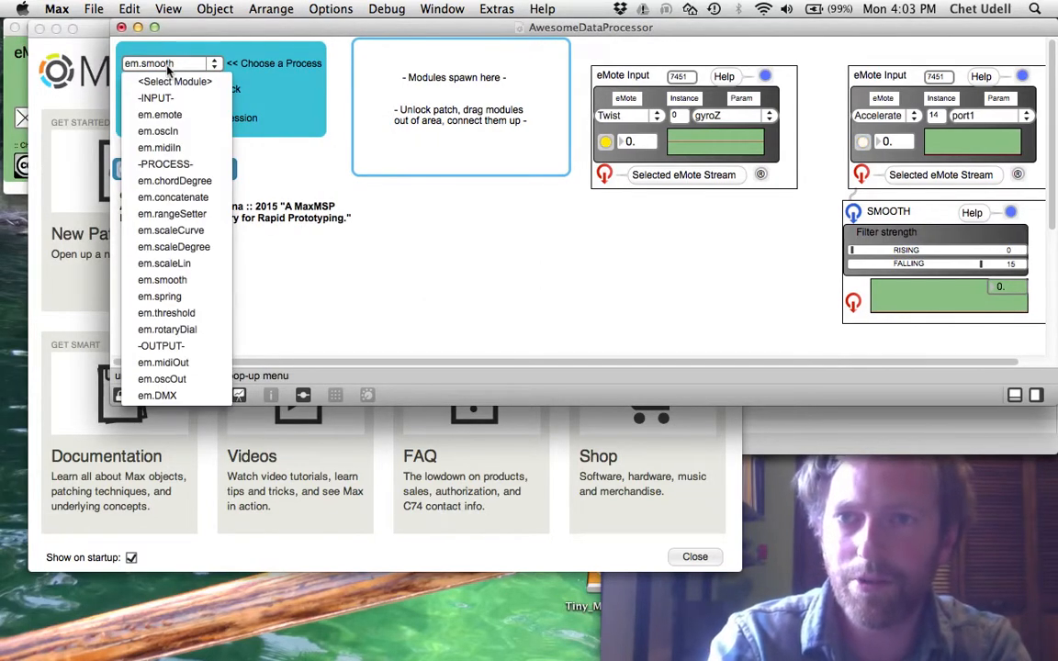
pyautogui.click(168, 235)
pyautogui.press('super+e')
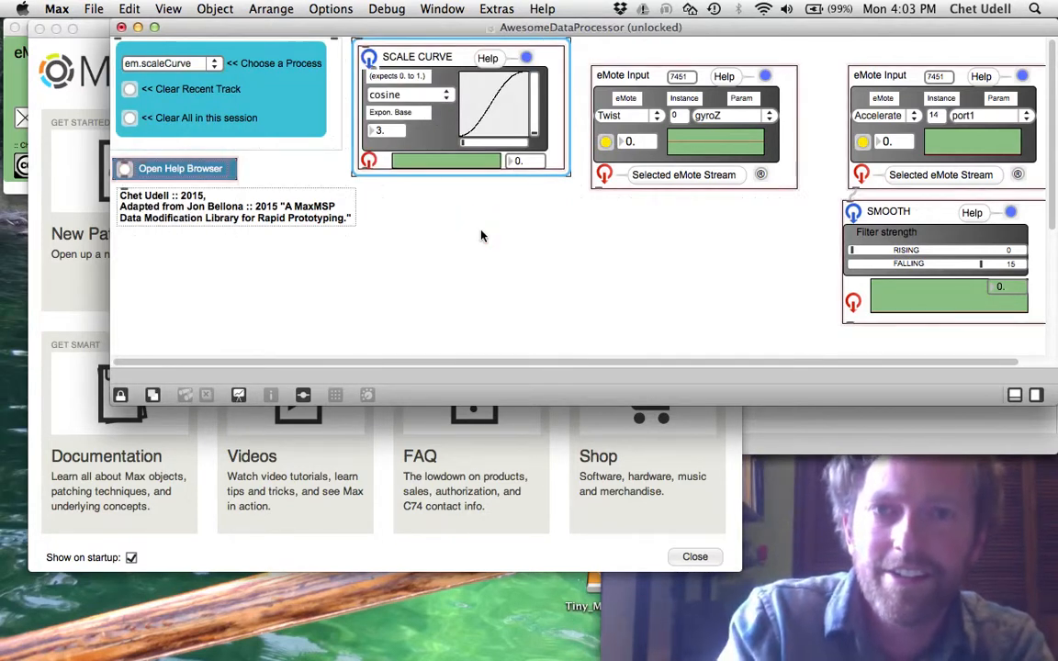
pyautogui.moveTo(389, 63); pyautogui.dragTo(641, 276)
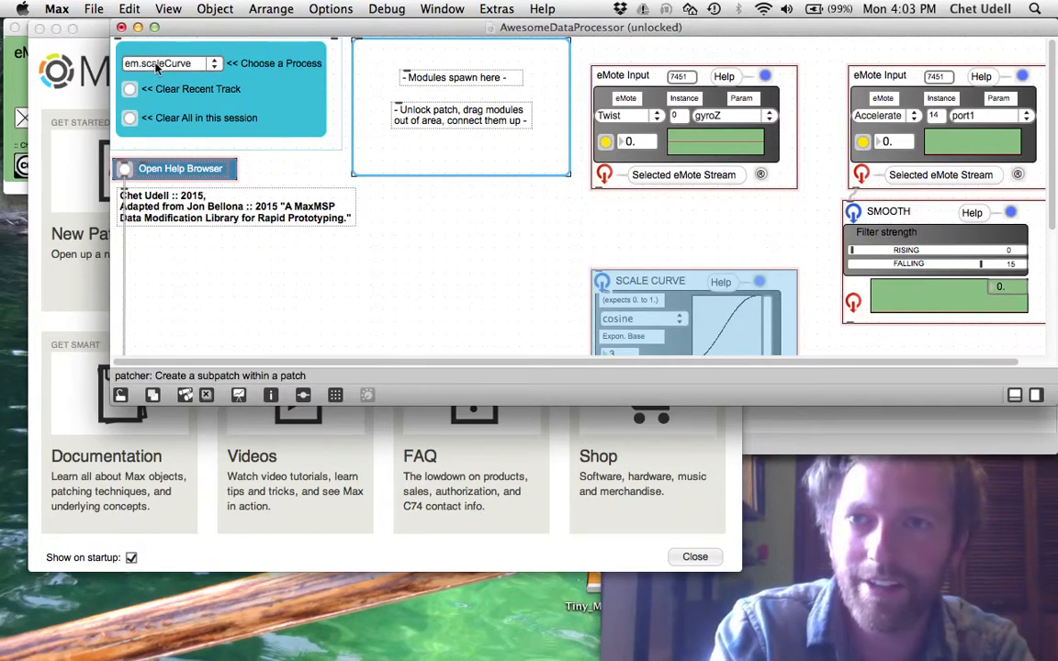
# Add an em.rangeSetter module, place it directly beneath Twist, and connect Twist's output to it.
pyautogui.keyDown('super'); pyautogui.click(409, 229); pyautogui.keyUp('super')
pyautogui.click(192, 63)
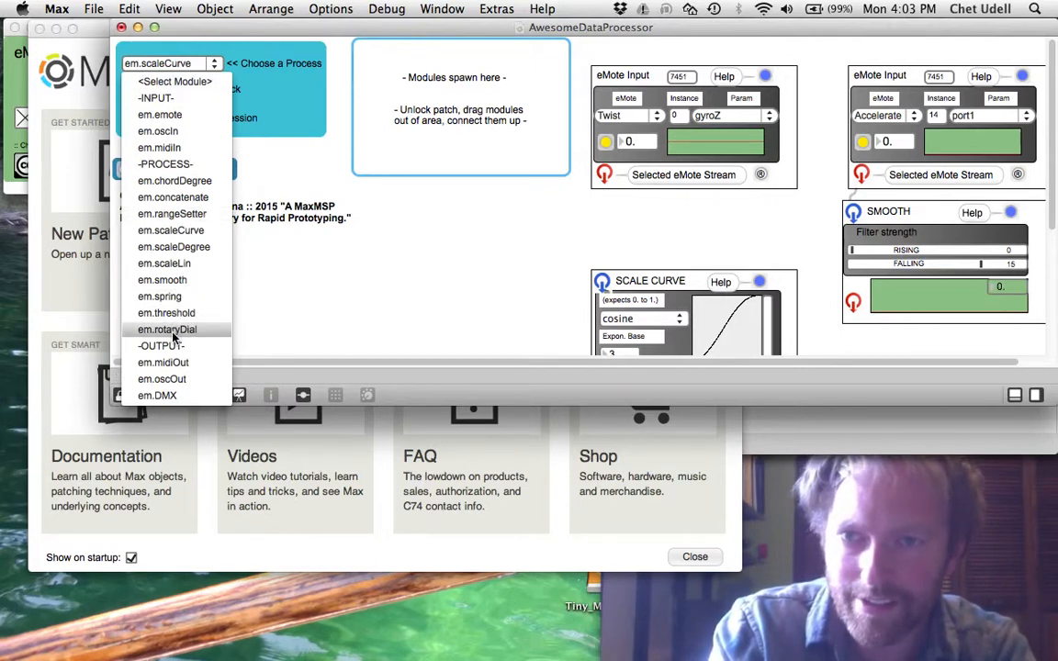
pyautogui.click(172, 216)
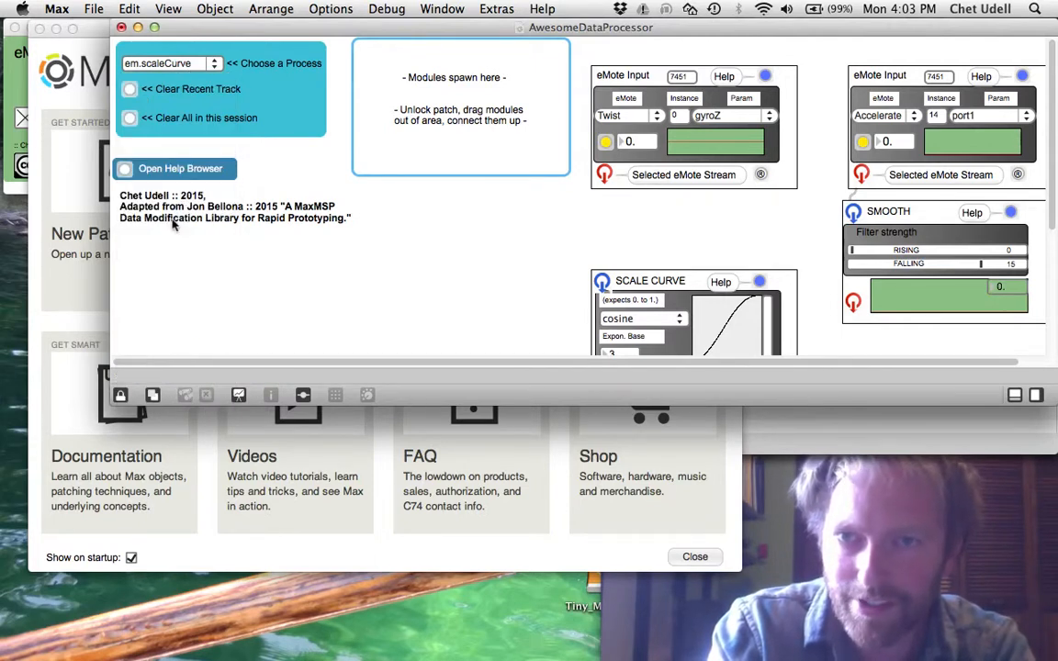
pyautogui.click(436, 244)
pyautogui.press('super+e')
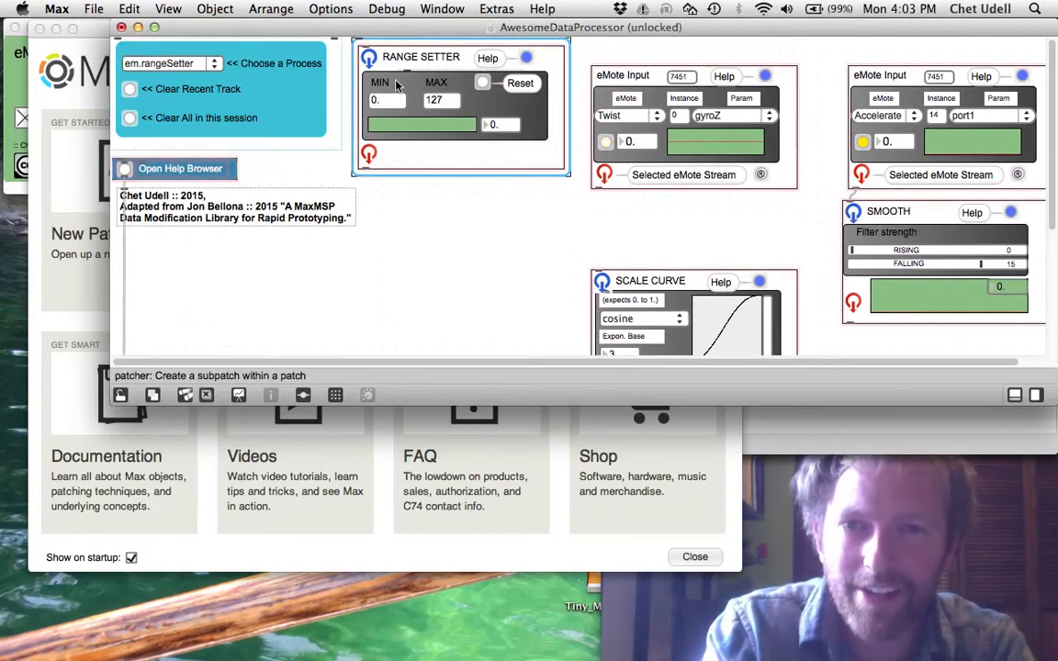
pyautogui.moveTo(392, 61); pyautogui.dragTo(602, 211)
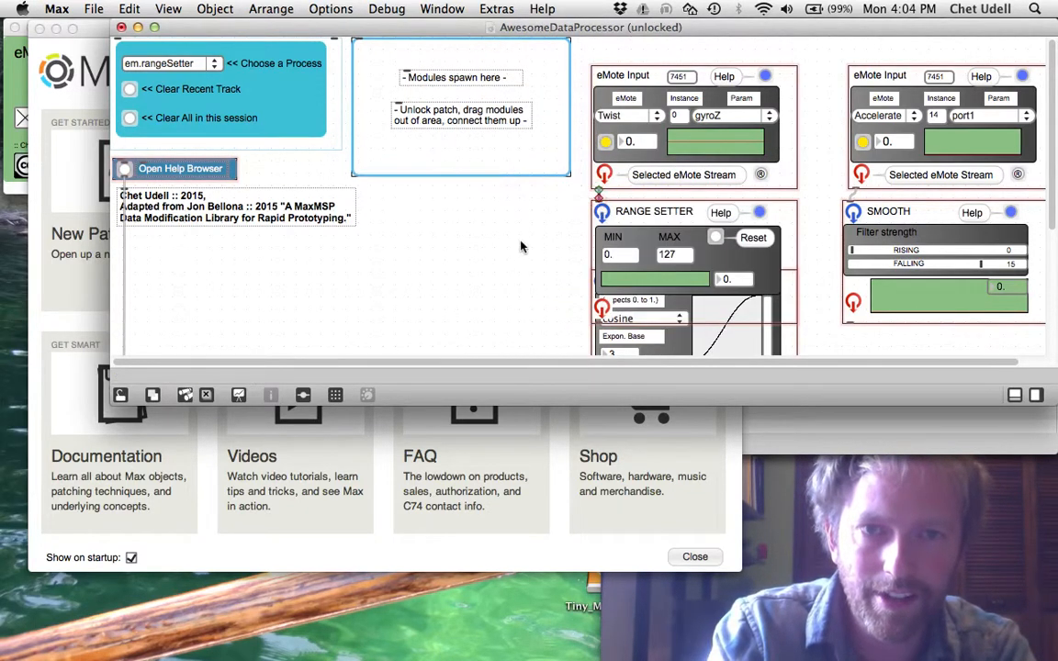
# Move the SCALE CURVE module so it sits clear below RANGE SETTER.
pyautogui.moveTo(663, 342); pyautogui.dragTo(663, 318)
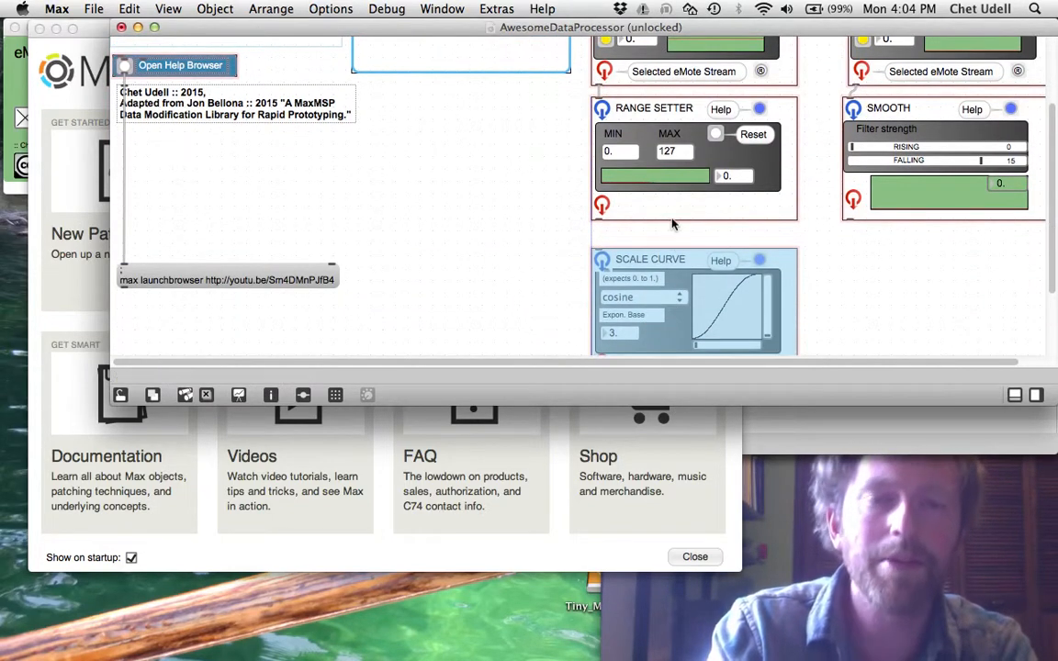
pyautogui.scroll(5, 673, 225)
pyautogui.scroll(-1, 673, 225)
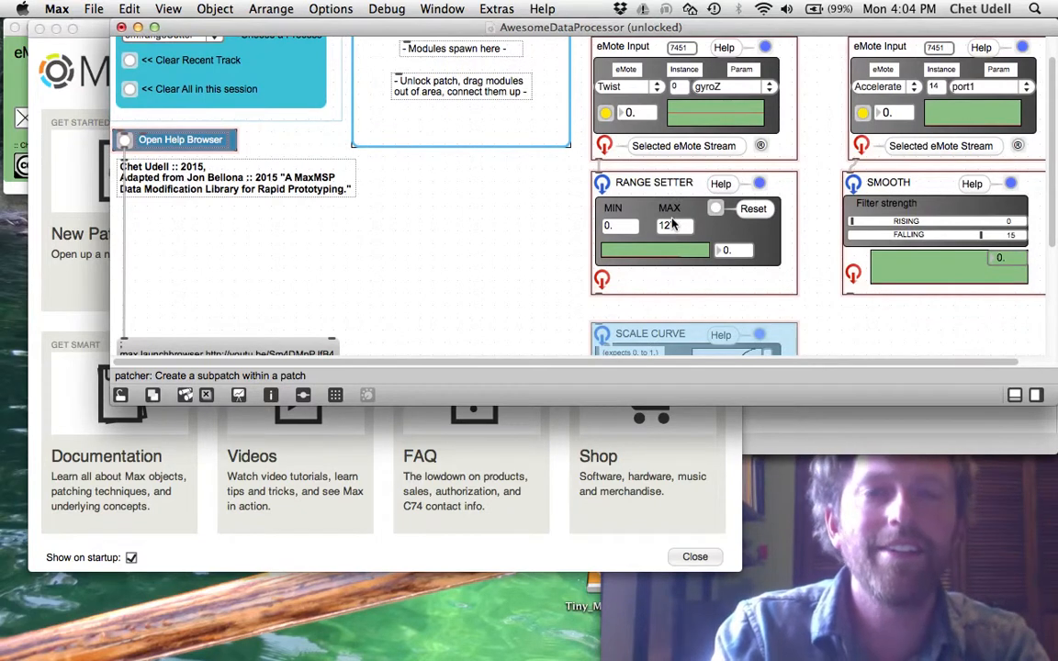
pyautogui.click(619, 229)
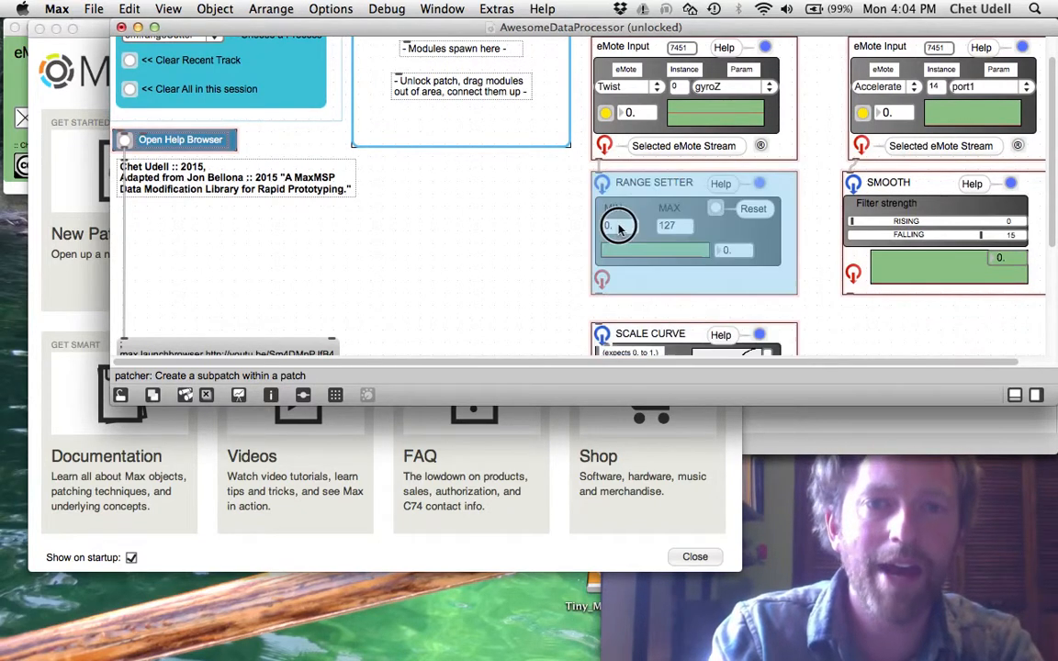
pyautogui.click(560, 211)
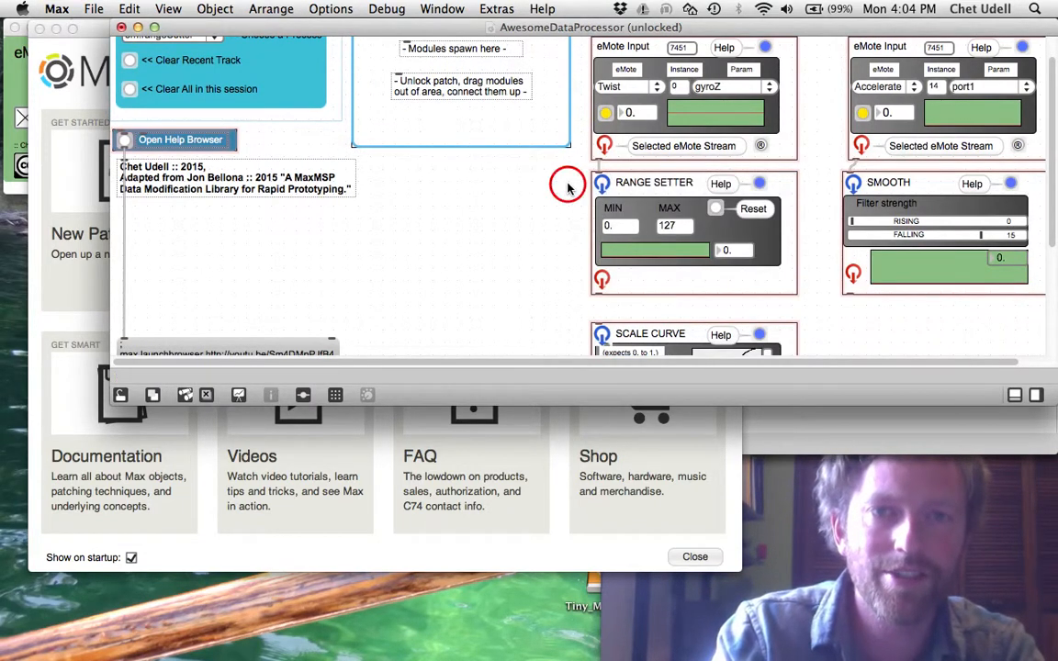
pyautogui.keyDown('super'); pyautogui.click(568, 186); pyautogui.keyUp('super')
pyautogui.keyDown('super'); pyautogui.click(531, 195); pyautogui.keyUp('super')
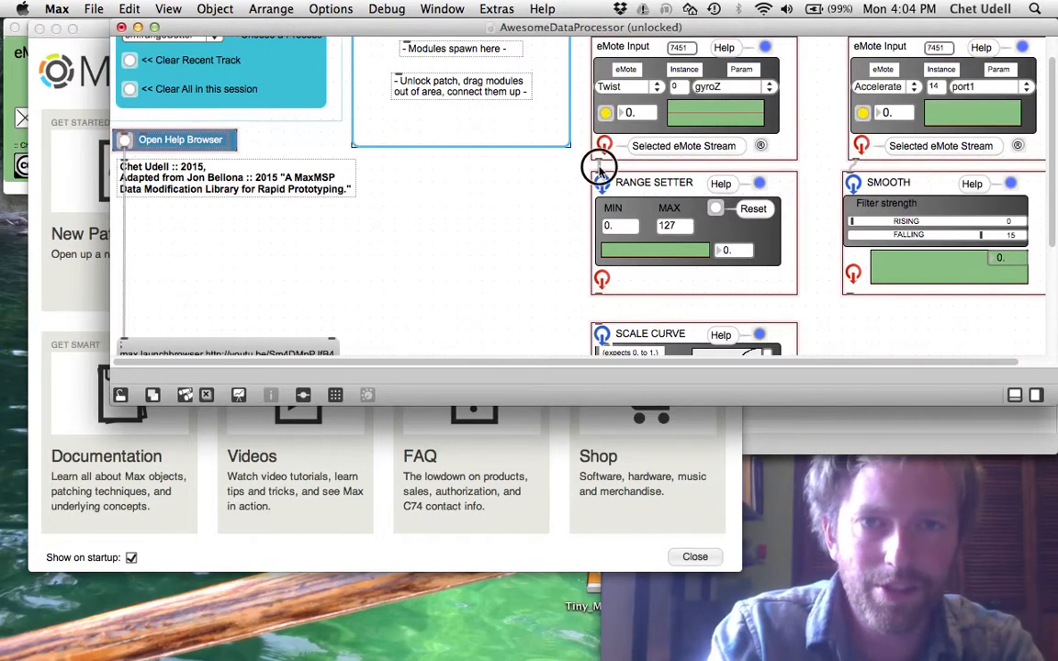
# Switch the Twist input's sensor parameter to accelY.
pyautogui.scroll(2, 554, 176)
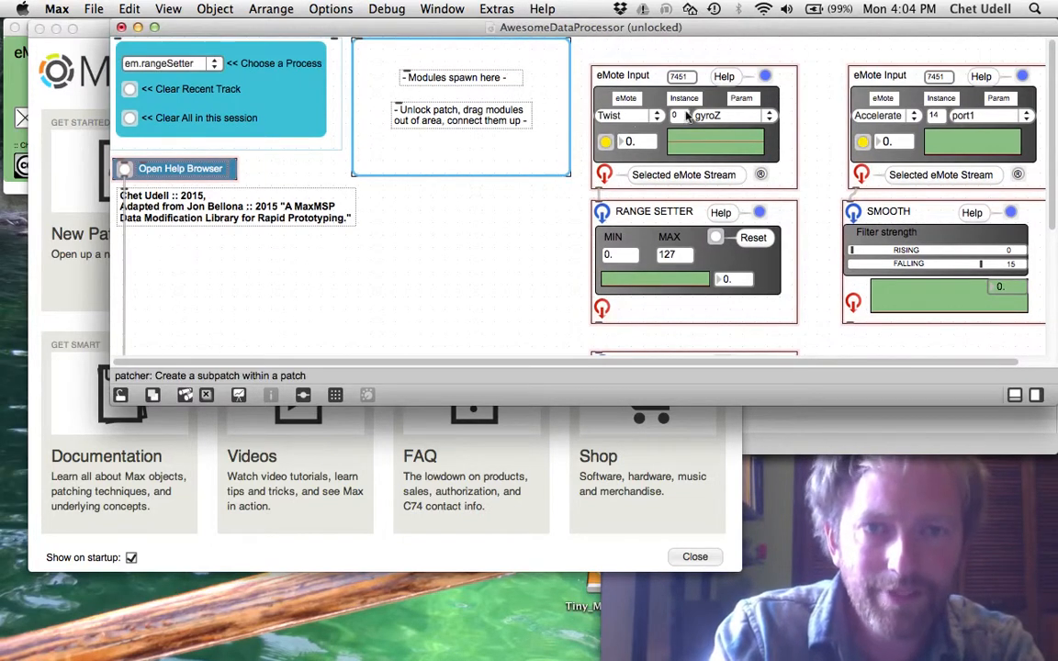
pyautogui.click(748, 118)
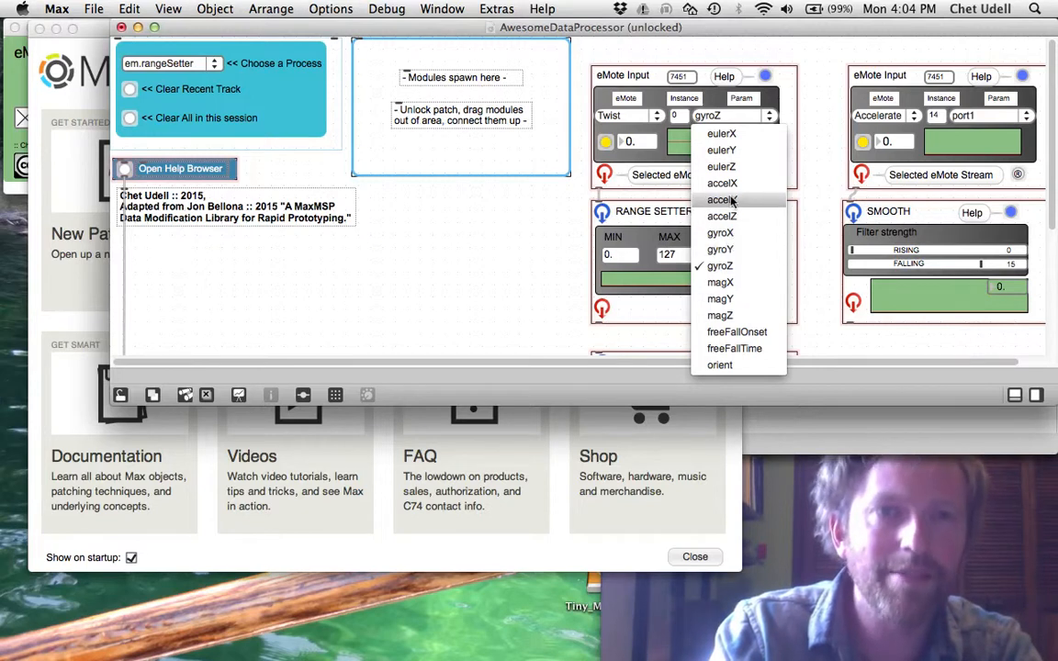
pyautogui.click(735, 201)
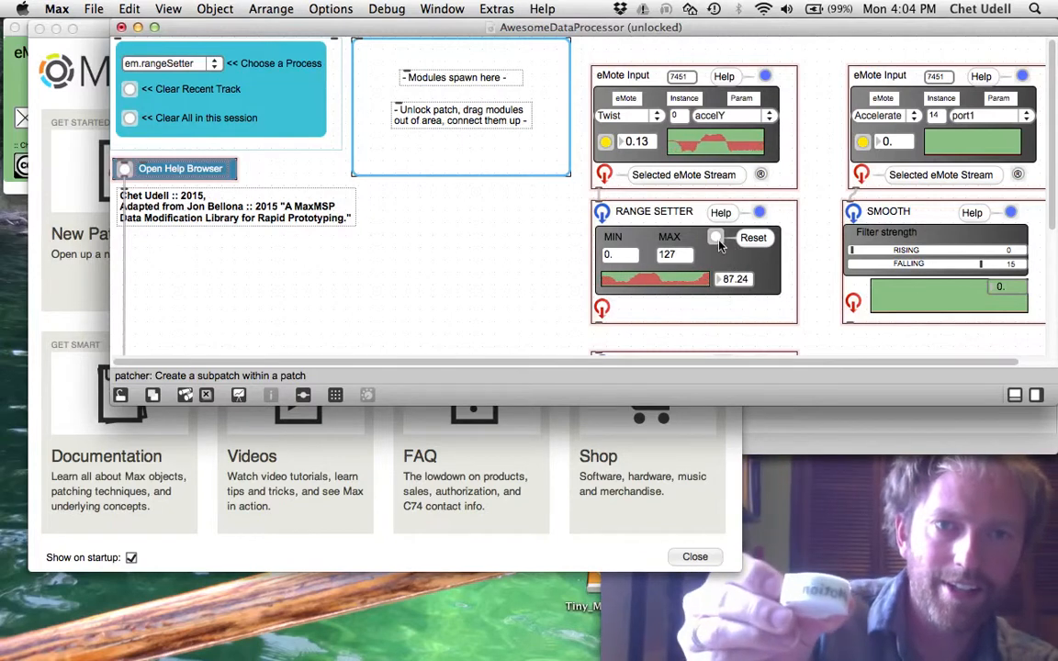
# Lock the patch and set the RANGE SETTER maximum to 1.
pyautogui.click(646, 214)
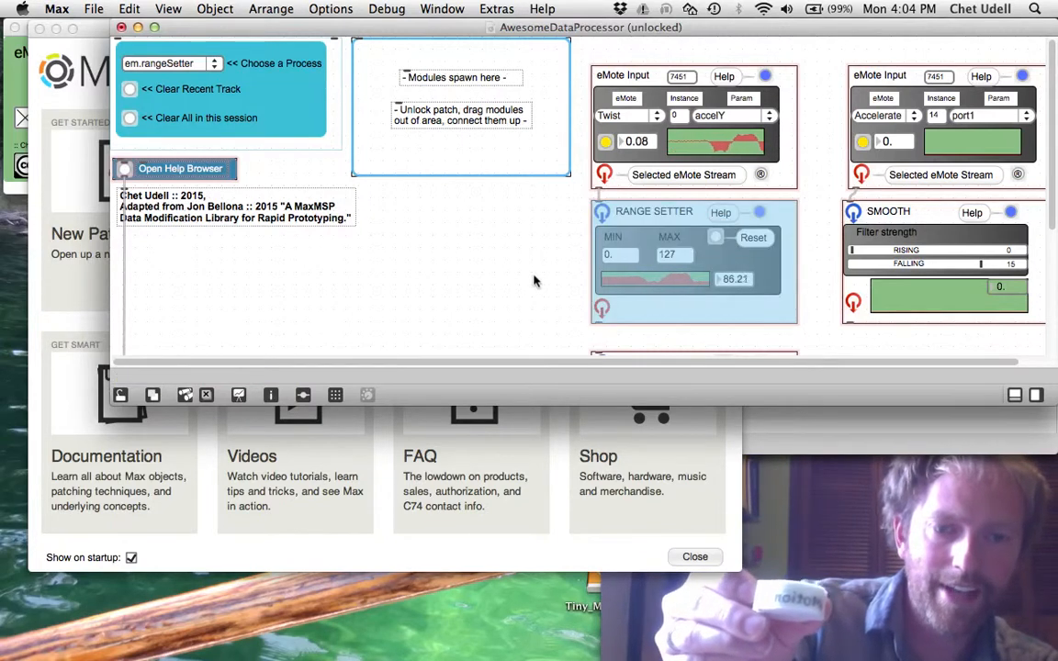
pyautogui.press('super+e')
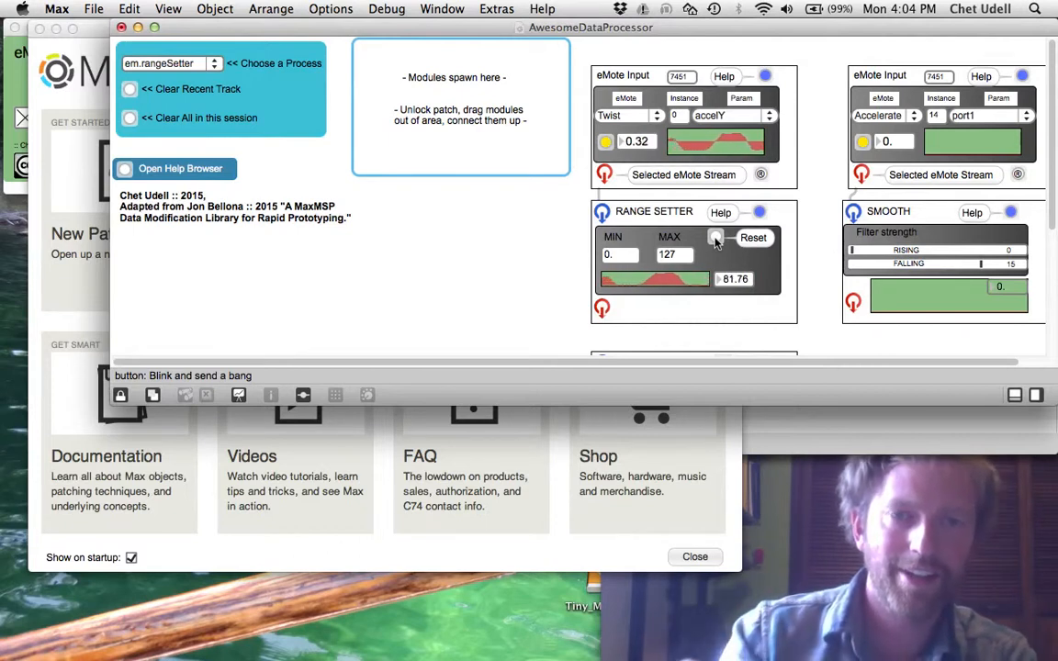
pyautogui.scroll(-5, 547, 284)
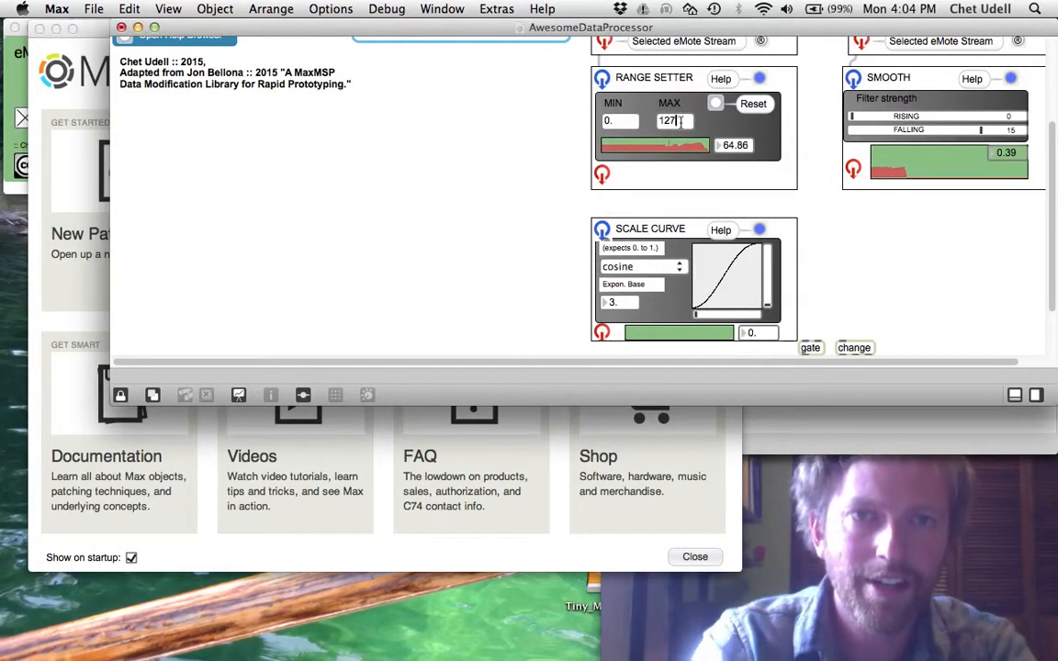
pyautogui.write('.')
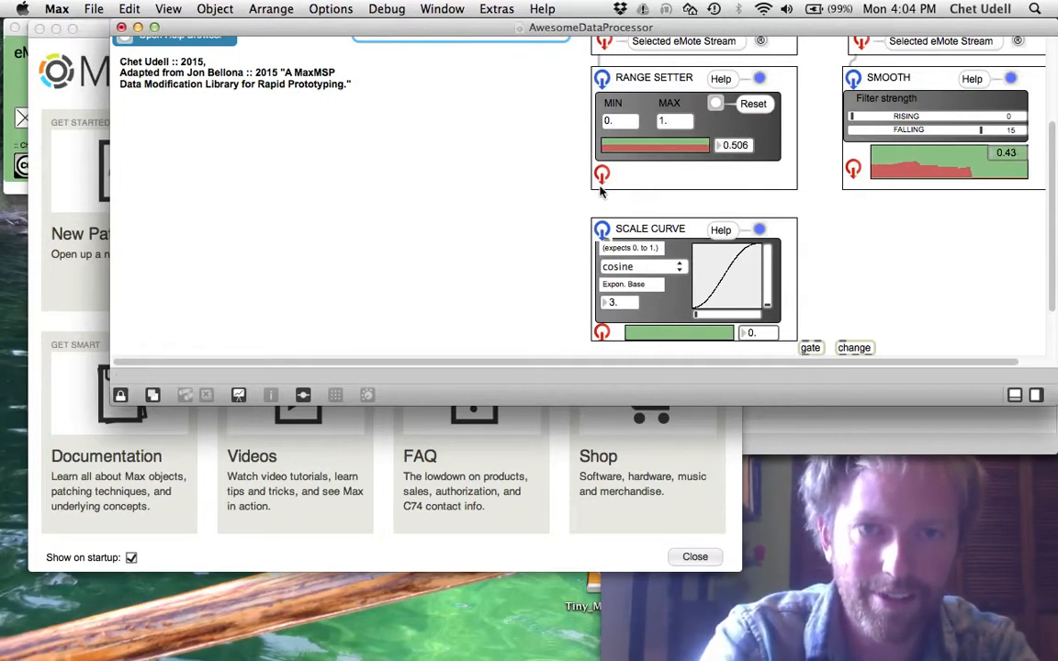
# Unlock the patch and connect RANGE SETTER's output to the SCALE CURVE input.
pyautogui.press('super+e')
pyautogui.moveTo(596, 194); pyautogui.dragTo(603, 229)
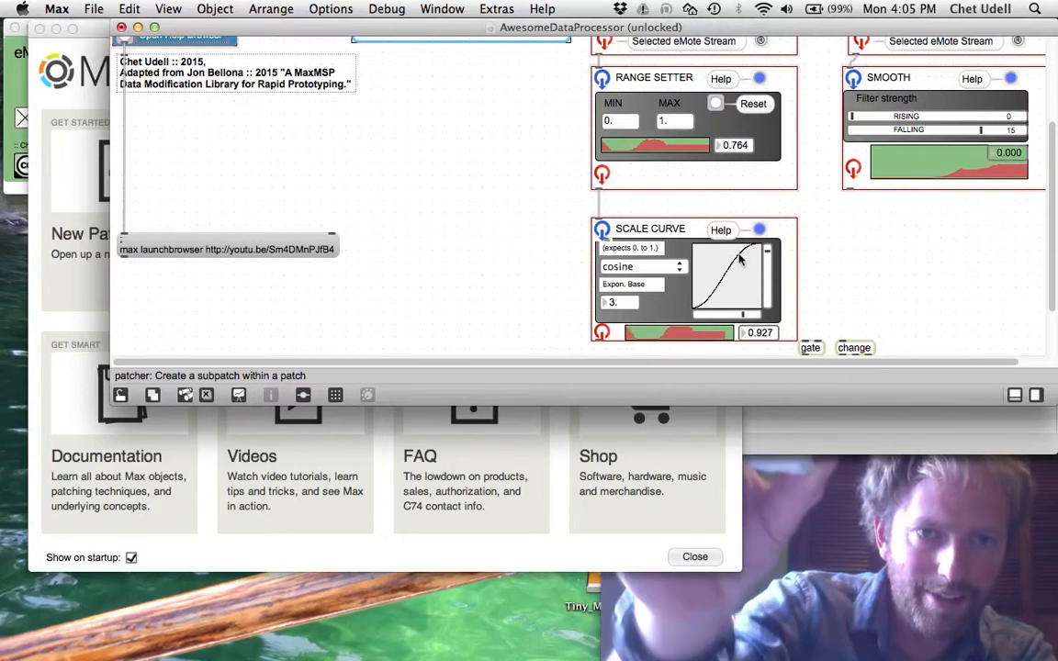
pyautogui.click(670, 267)
pyautogui.click(544, 278)
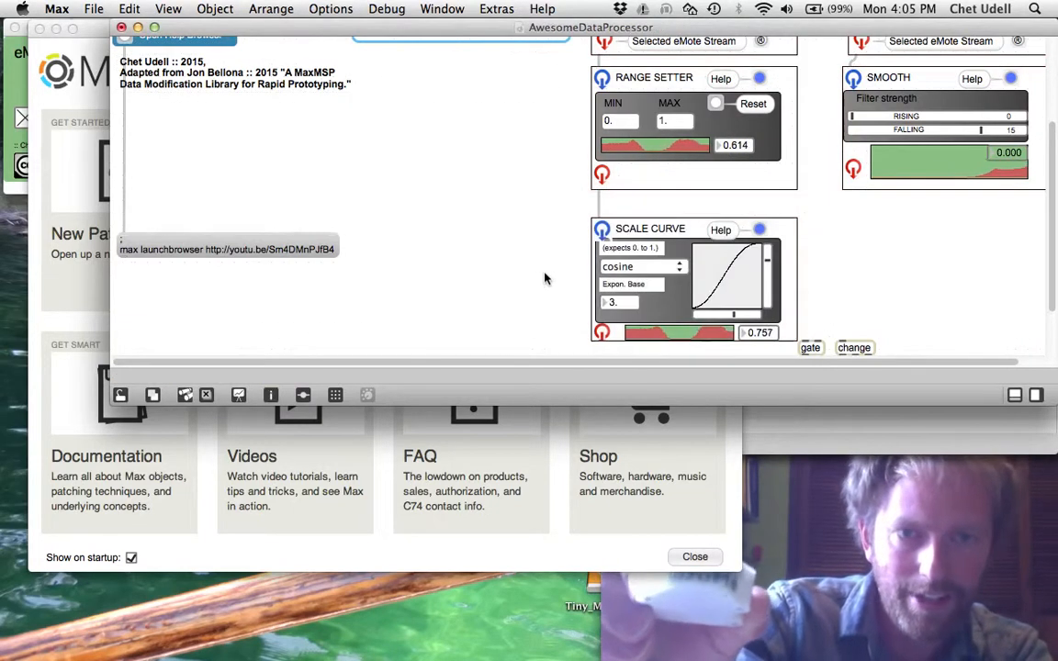
# Lock the patch, try the bell curve type in SCALE CURVE, and switch it to linear.
pyautogui.press('super+e')
pyautogui.click(643, 266)
pyautogui.click(650, 354)
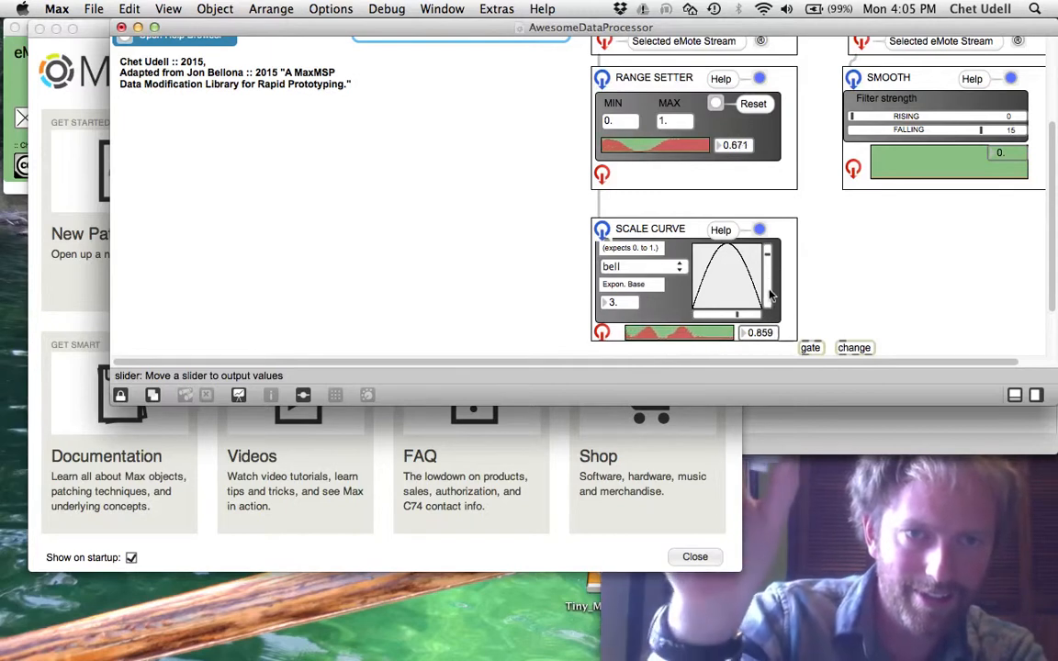
pyautogui.click(663, 266)
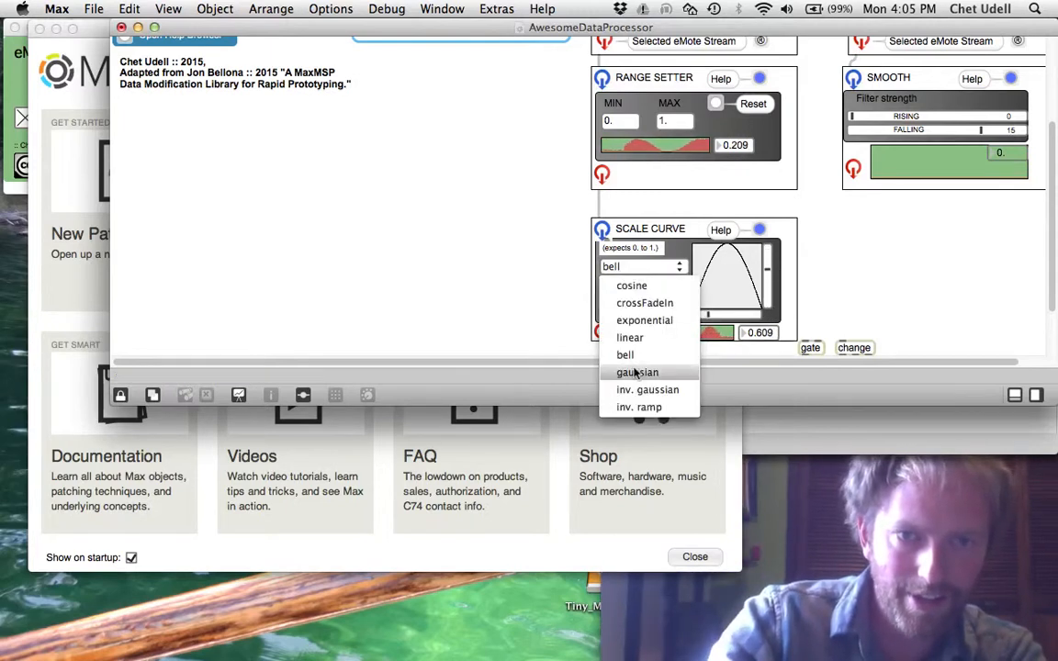
pyautogui.click(630, 338)
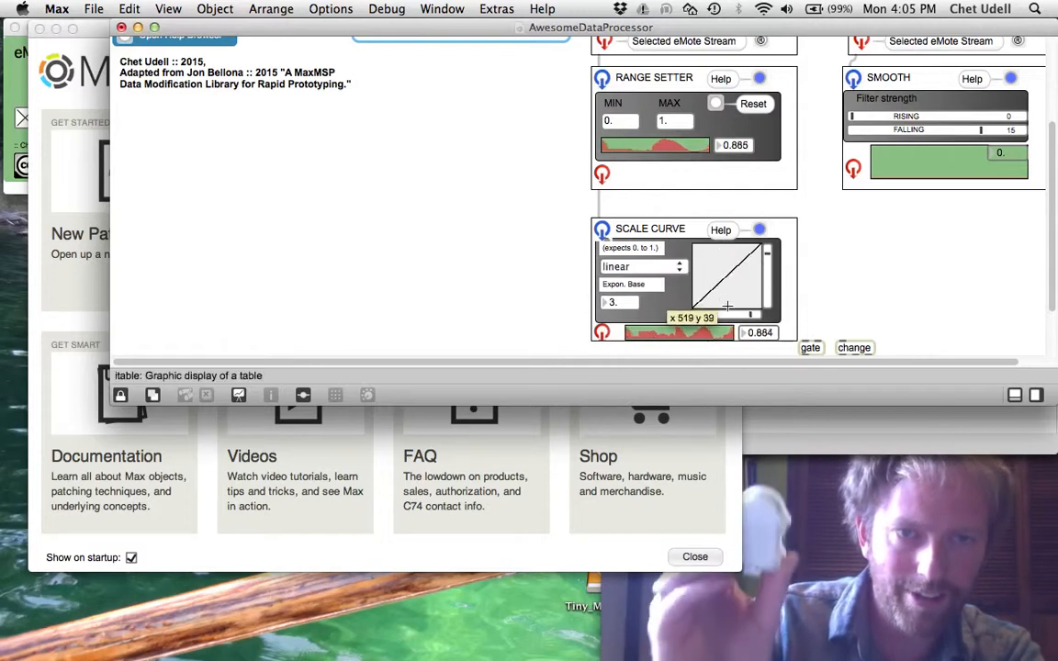
# Redraw the SCALE CURVE graph freehand with several custom shapes, ending in a gently rising curve.
pyautogui.moveTo(696, 249)
pyautogui.mouseDown()
pyautogui.moveTo(715, 278)
pyautogui.moveTo(735, 272)
pyautogui.moveTo(768, 315)
pyautogui.mouseUp()
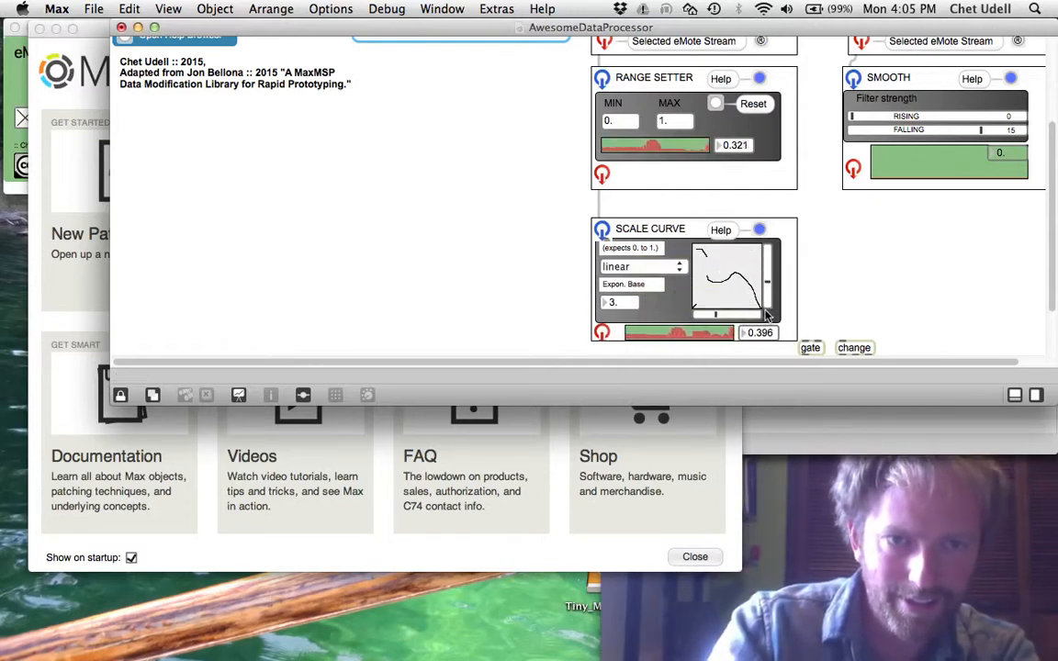
pyautogui.moveTo(696, 257)
pyautogui.mouseDown()
pyautogui.moveTo(730, 250)
pyautogui.moveTo(763, 270)
pyautogui.mouseUp()
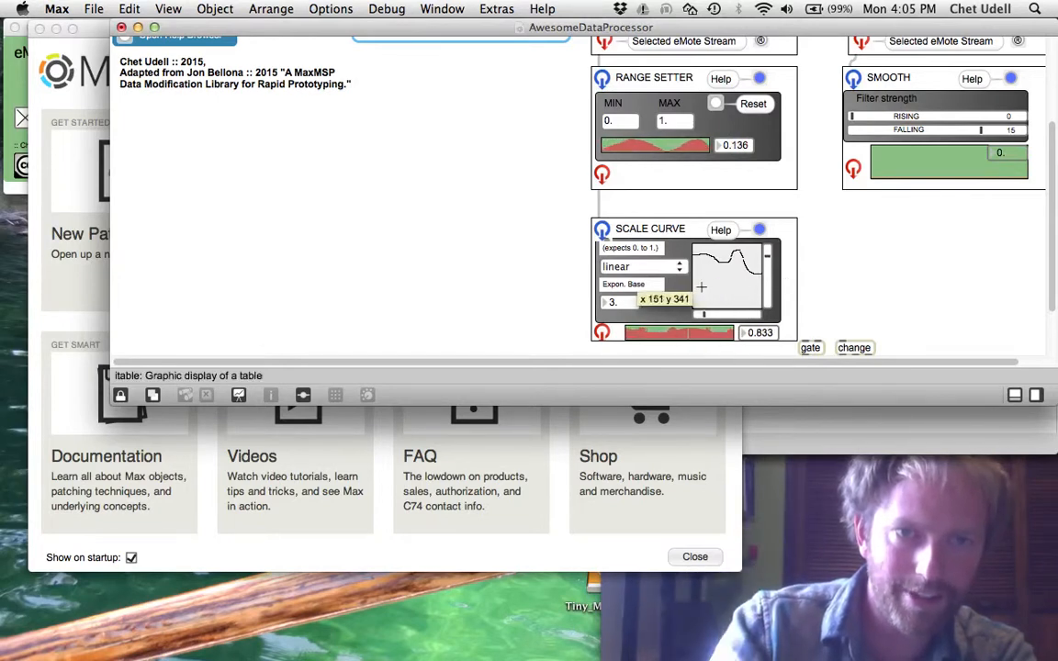
pyautogui.moveTo(739, 258); pyautogui.dragTo(770, 243)
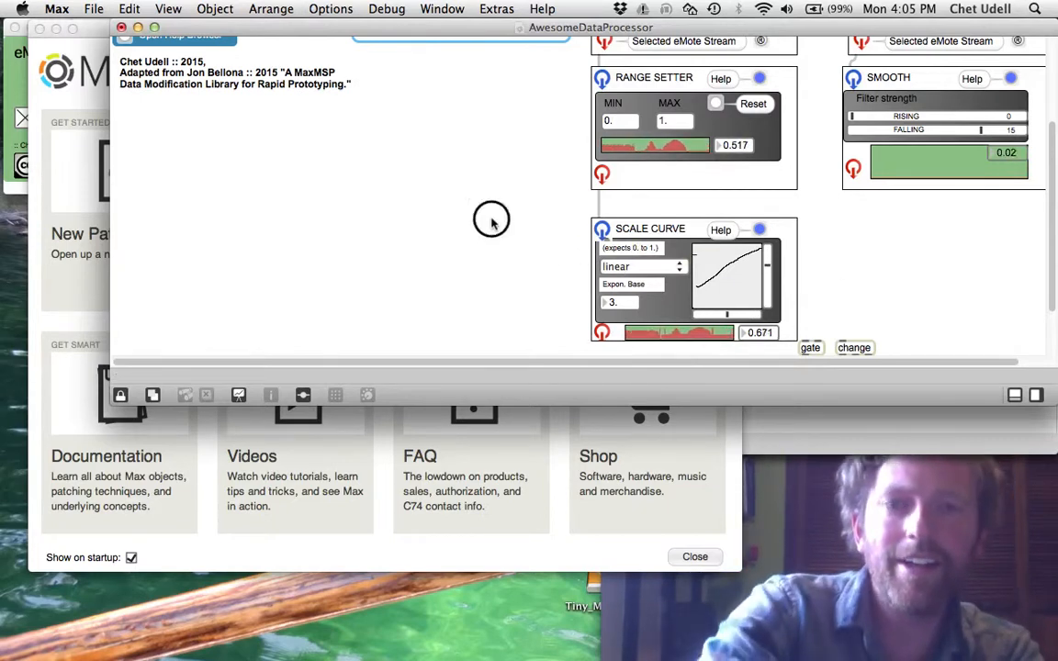
# Add an em.scaleDegree module, unlock the patch, and move the module into the empty space below the spawn area.
pyautogui.scroll(5, 493, 224)
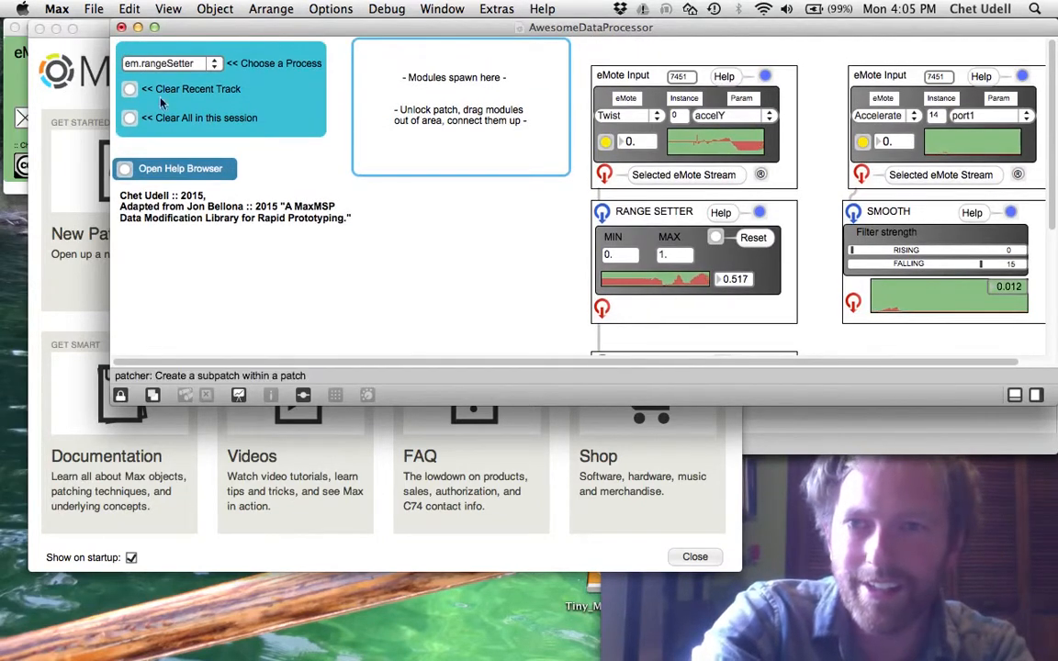
pyautogui.click(158, 63)
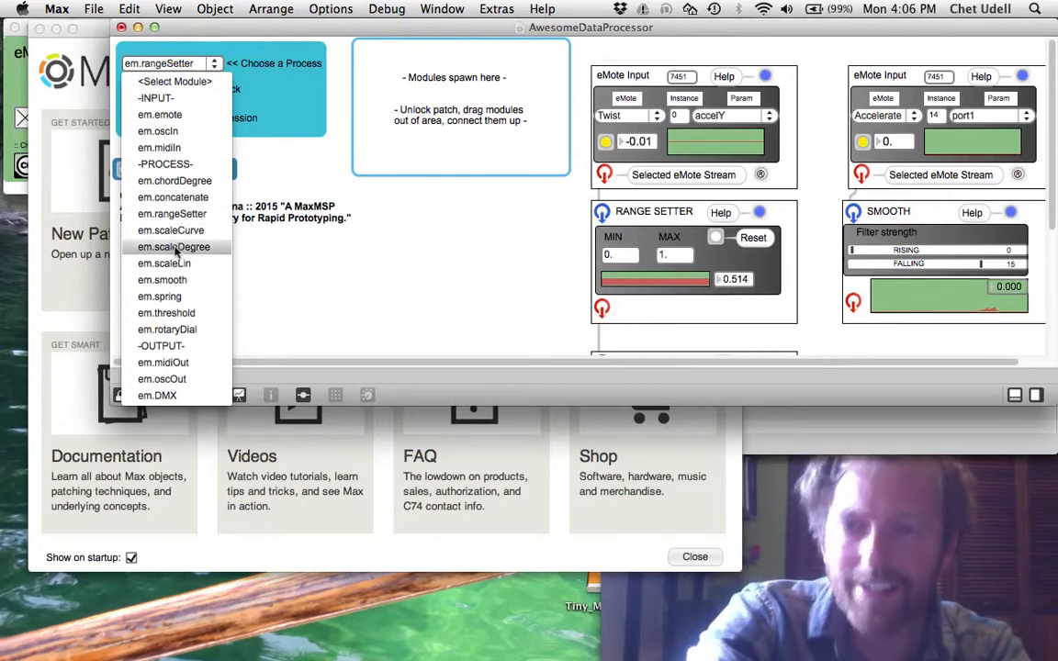
pyautogui.click(173, 247)
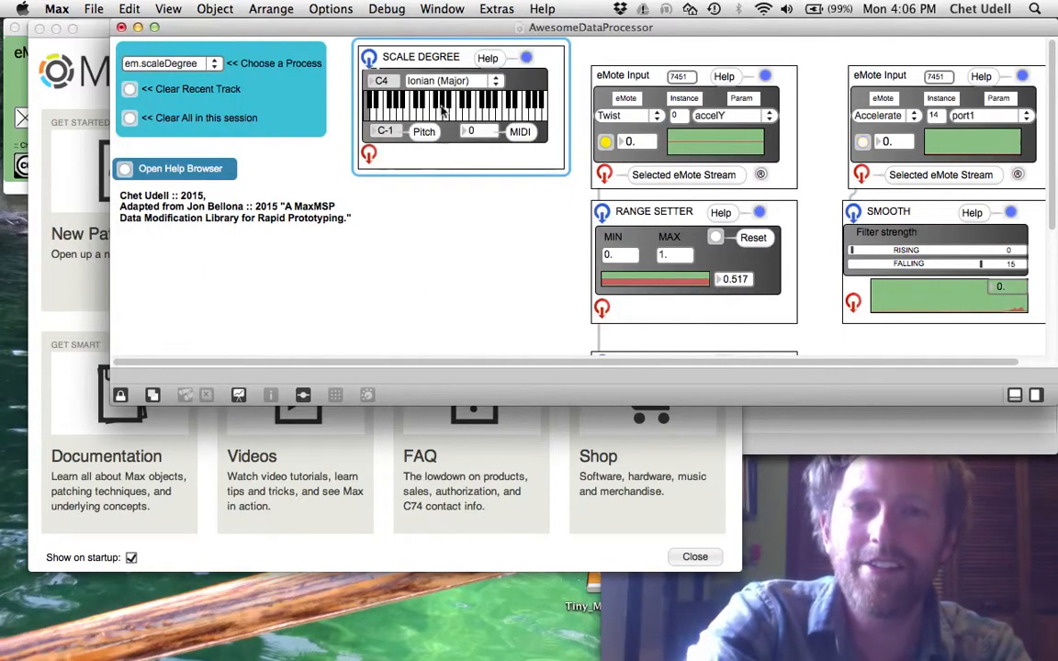
pyautogui.press('super+e')
pyautogui.moveTo(404, 119); pyautogui.dragTo(406, 241)
# Consult the SCALE DEGREE module's help on scale steps and tonic pitch, and close it.
pyautogui.click(494, 240)
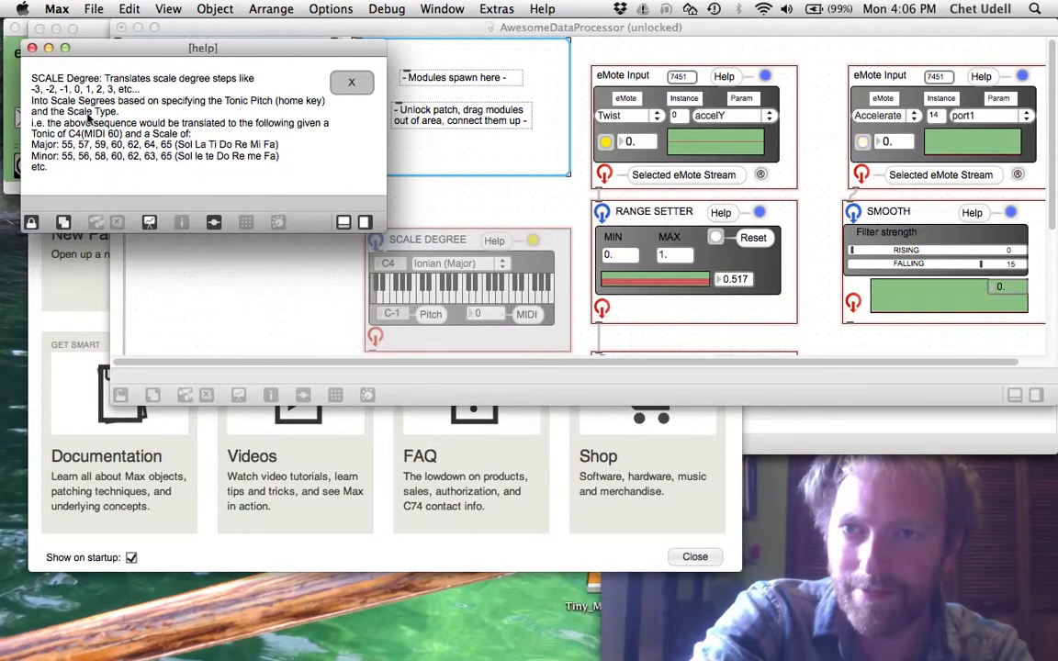
pyautogui.click(31, 47)
pyautogui.click(390, 207)
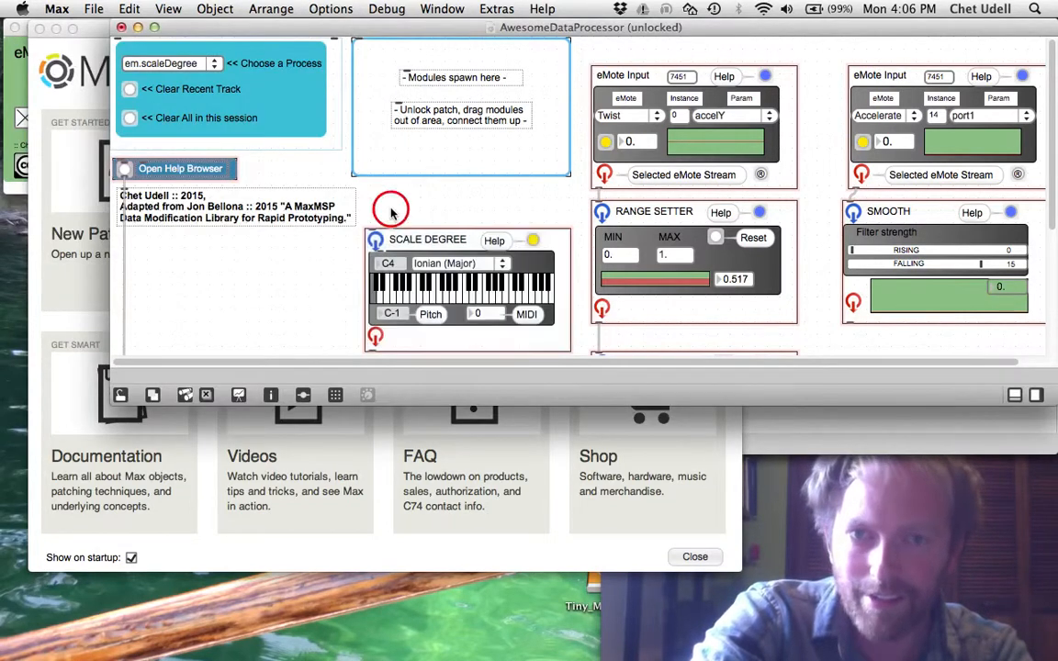
# Set the SCALE DEGREE scale to Aeolian (Natural Minor) and, with the patch unlocked, move the module directly below SMOOTH.
pyautogui.scroll(-5, 450, 263)
pyautogui.click(441, 165)
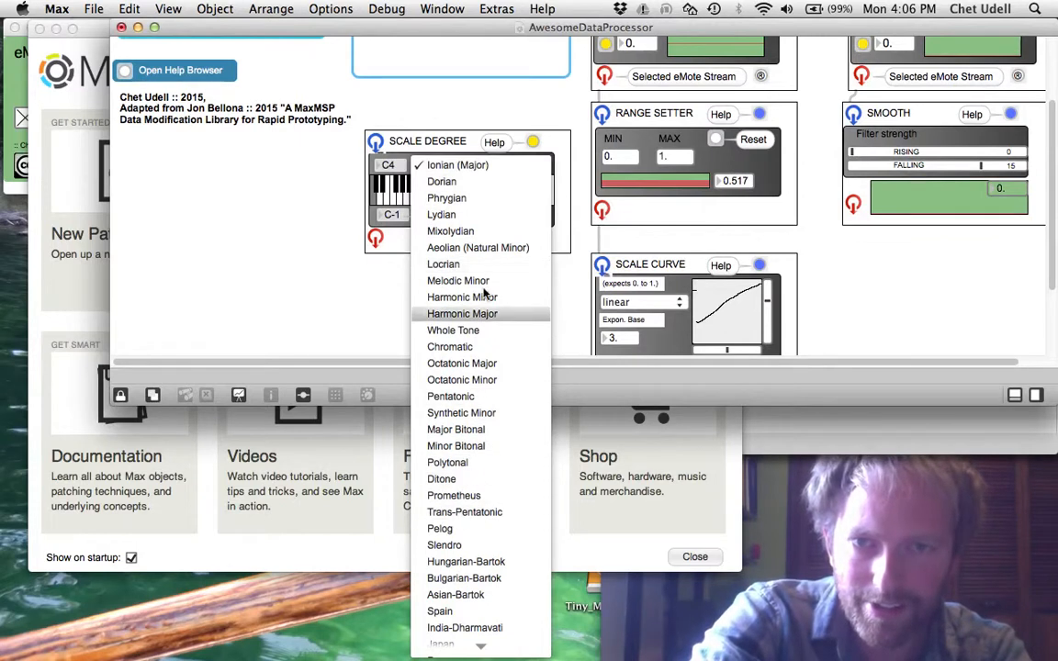
pyautogui.click(469, 248)
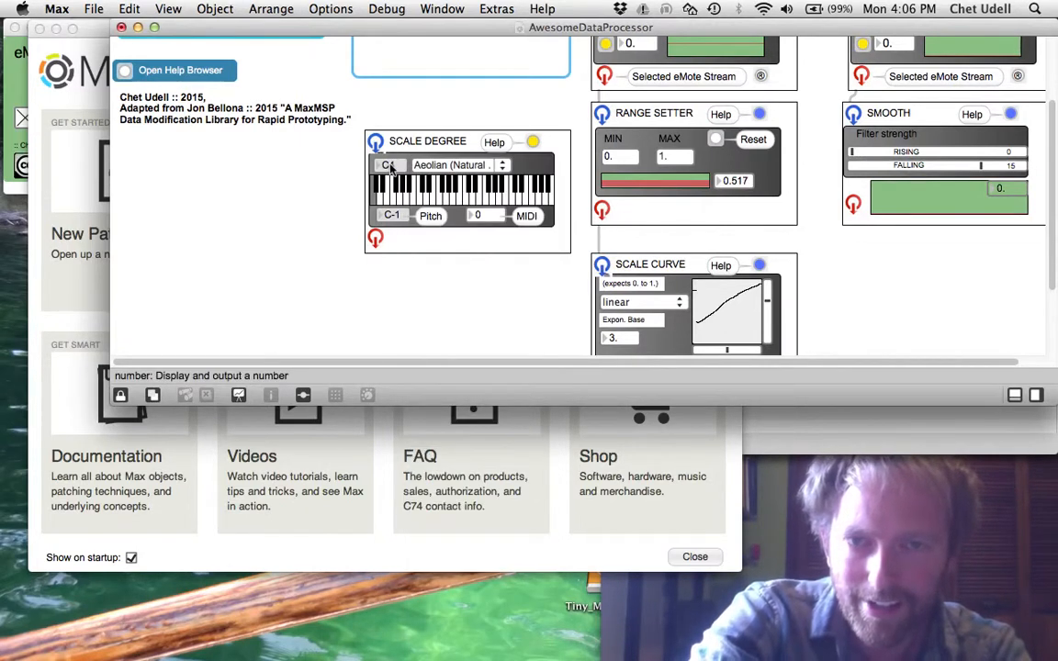
pyautogui.keyDown('super'); pyautogui.click(307, 201); pyautogui.keyUp('super')
pyautogui.moveTo(403, 140); pyautogui.dragTo(881, 250)
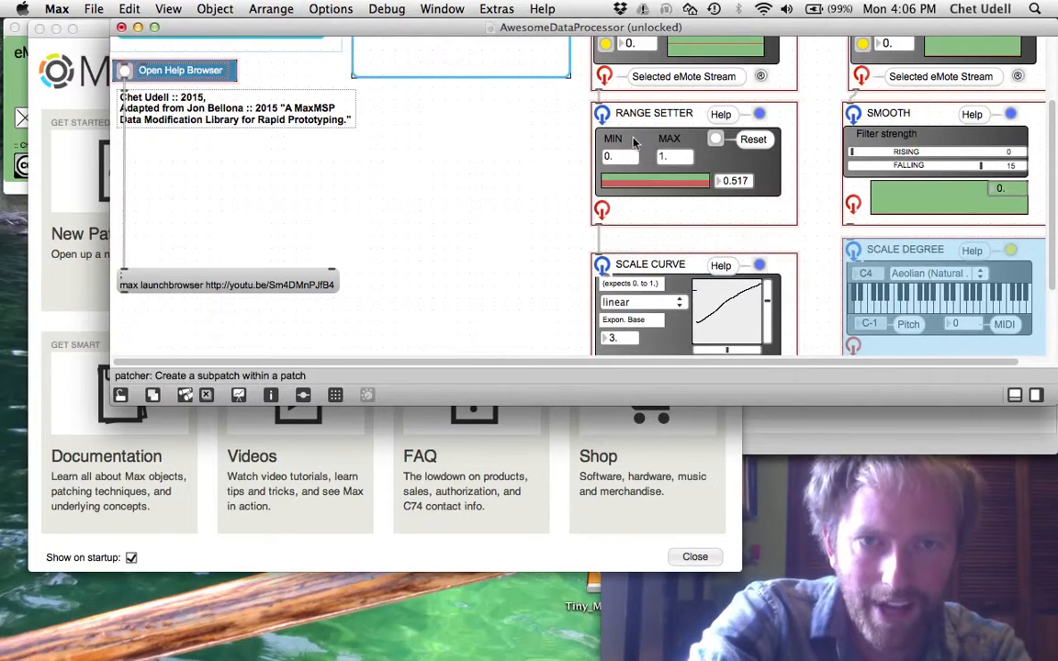
# Lock the patch and set the RANGE SETTER's MIN to -8 and MAX to 8.
pyautogui.keyDown('super'); pyautogui.click(558, 158); pyautogui.keyUp('super')
pyautogui.click(620, 158)
pyautogui.press('BackSpace')
pyautogui.press('BackSpace')
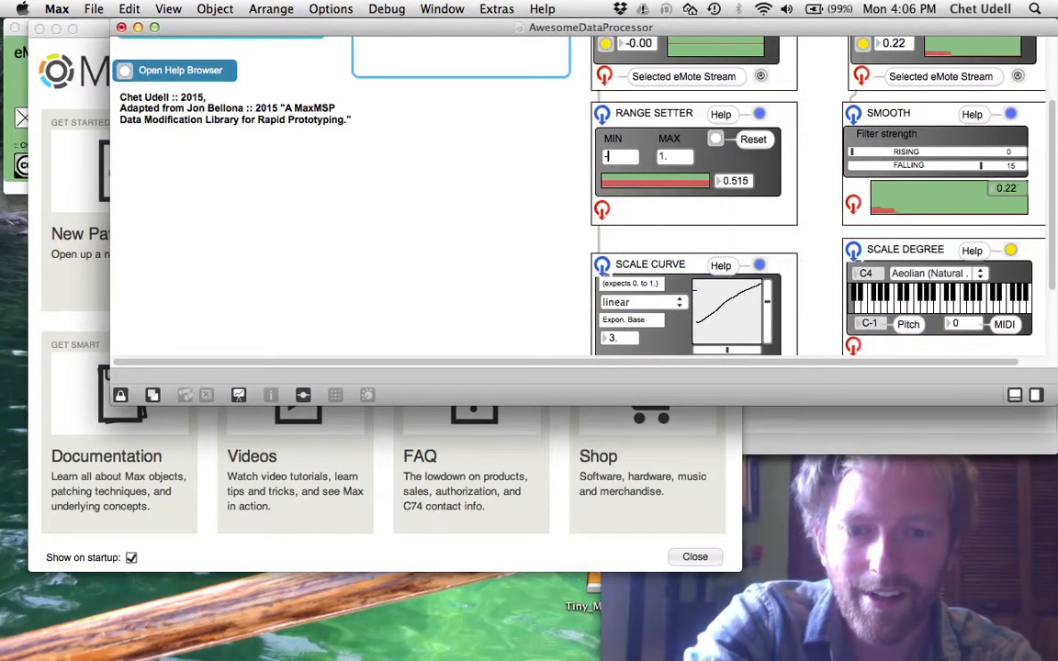
pyautogui.click(671, 158)
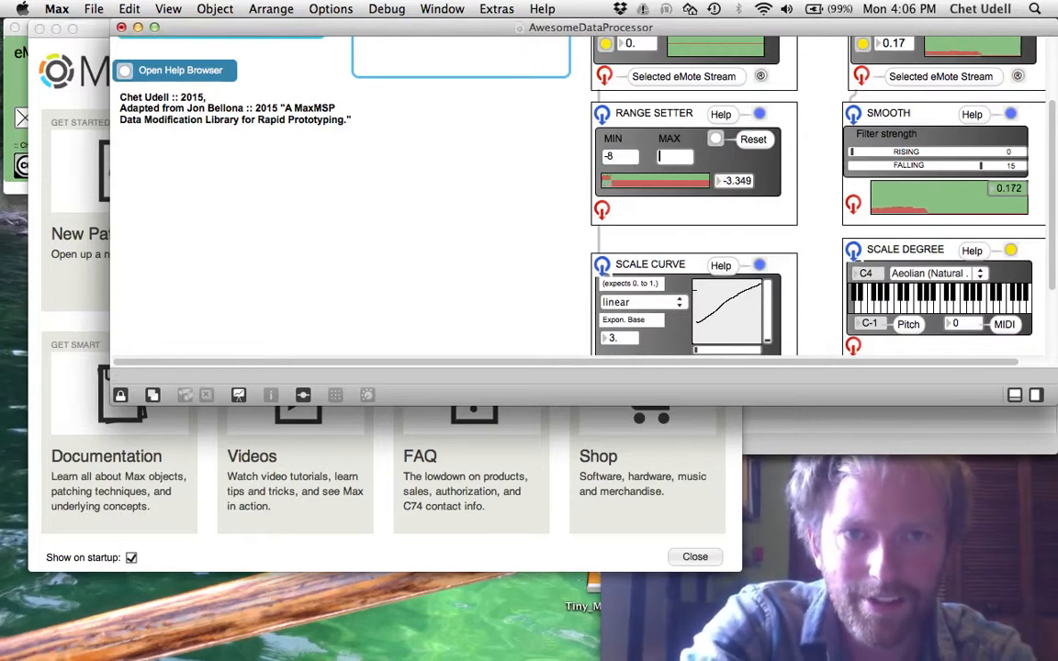
pyautogui.click(505, 202)
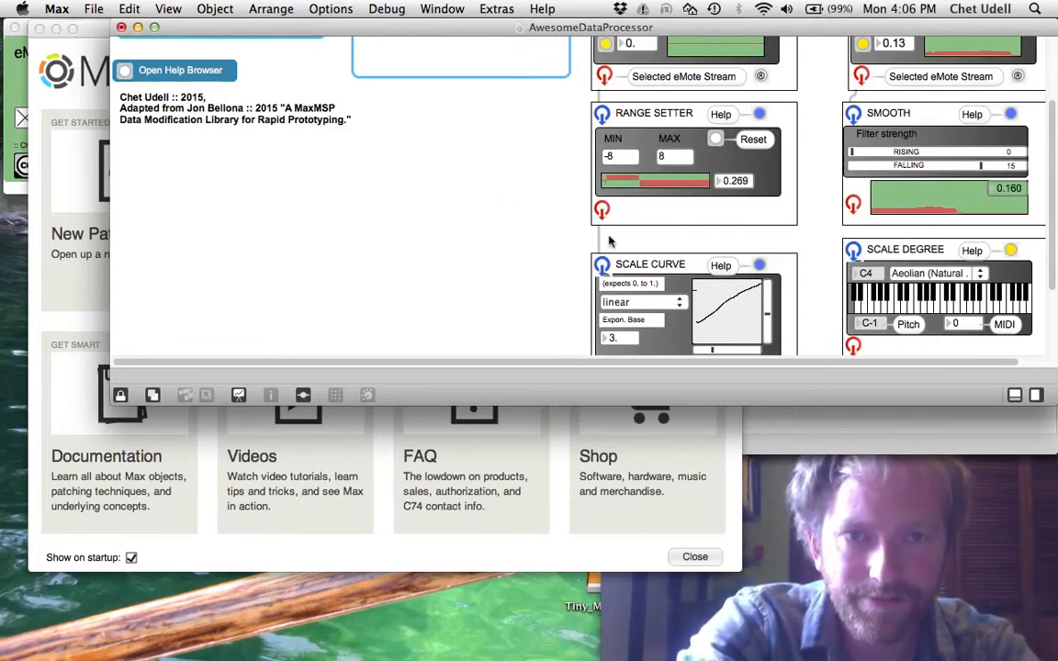
# Unlock the patch, connect the RANGE SETTER output to the SCALE DEGREE input, nudge SCALE DEGREE slightly to the right, and lock the patch.
pyautogui.keyDown('super'); pyautogui.click(565, 233); pyautogui.keyUp('super')
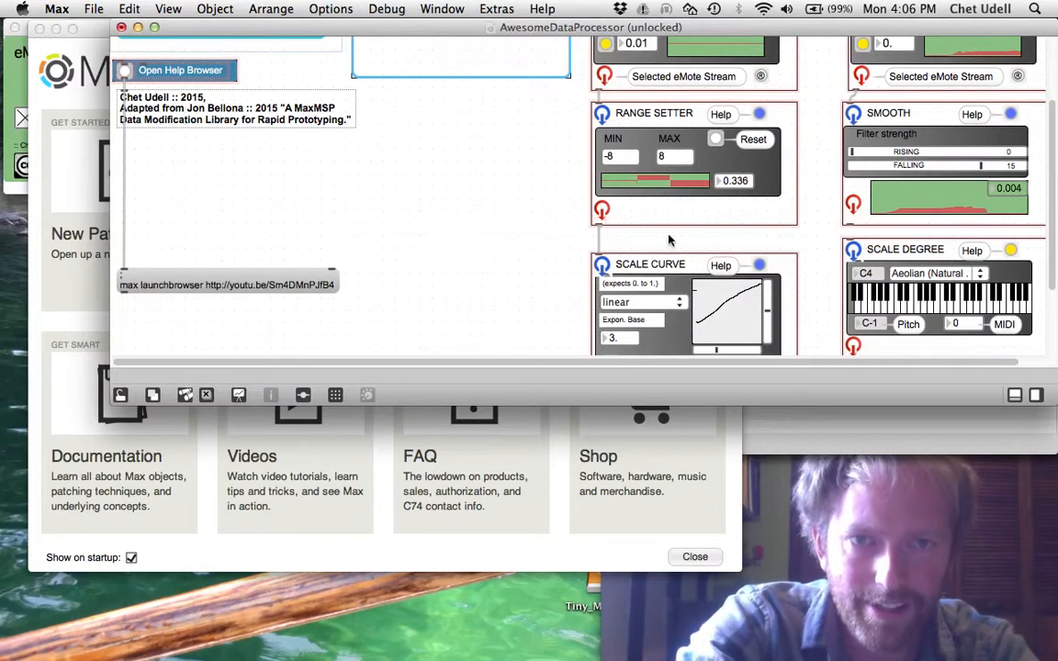
pyautogui.click(602, 209)
pyautogui.click(862, 260)
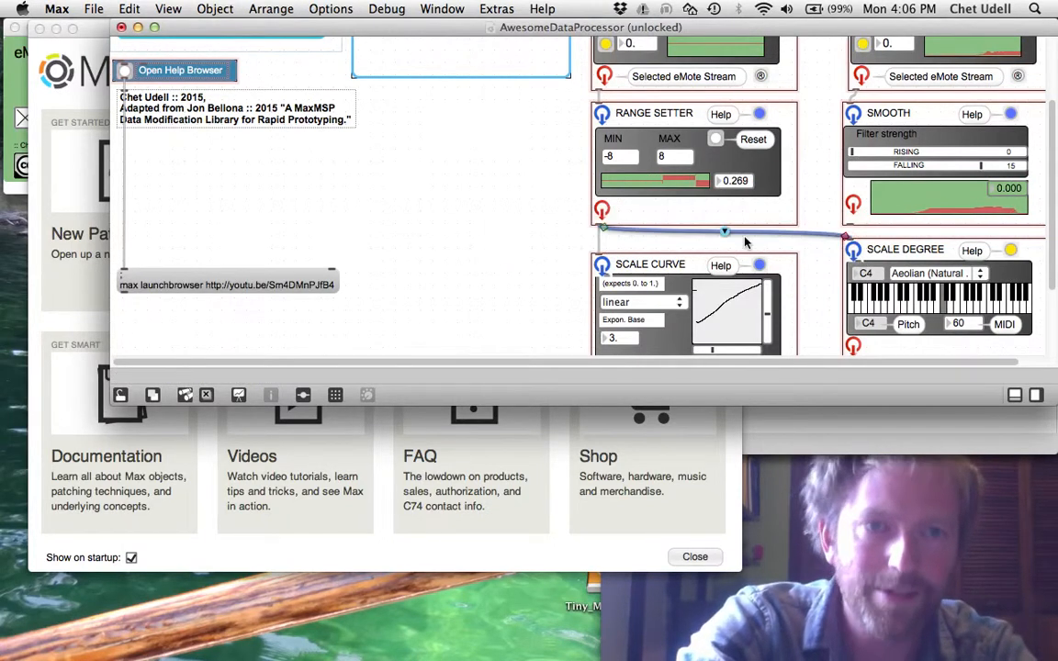
pyautogui.scroll(-3, 860, 182)
pyautogui.moveTo(863, 170); pyautogui.dragTo(875, 173)
pyautogui.hscroll(2, 909, 239)
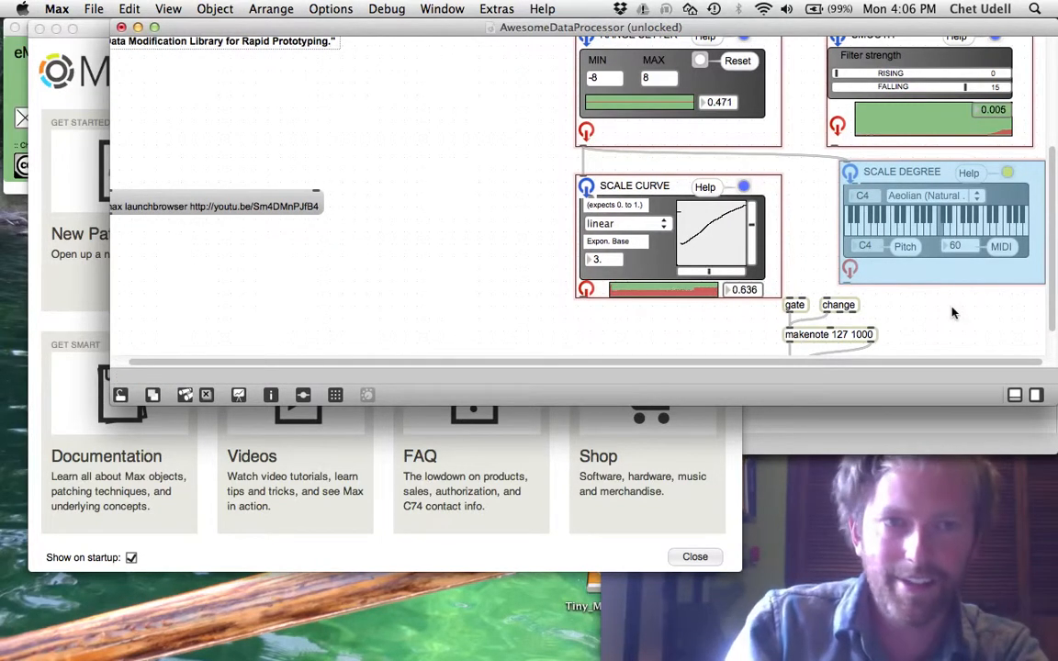
pyautogui.press('super+e')
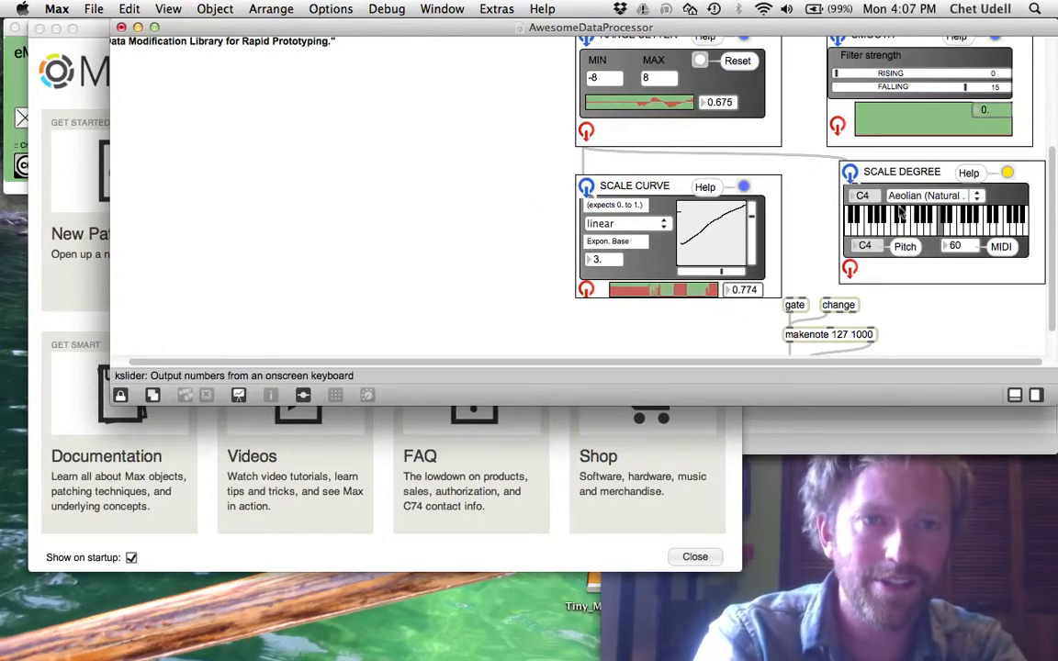
# Add an em.oscOut module and look up the computer's IP address in it using the en1 network interface.
pyautogui.scroll(10, 873, 211)
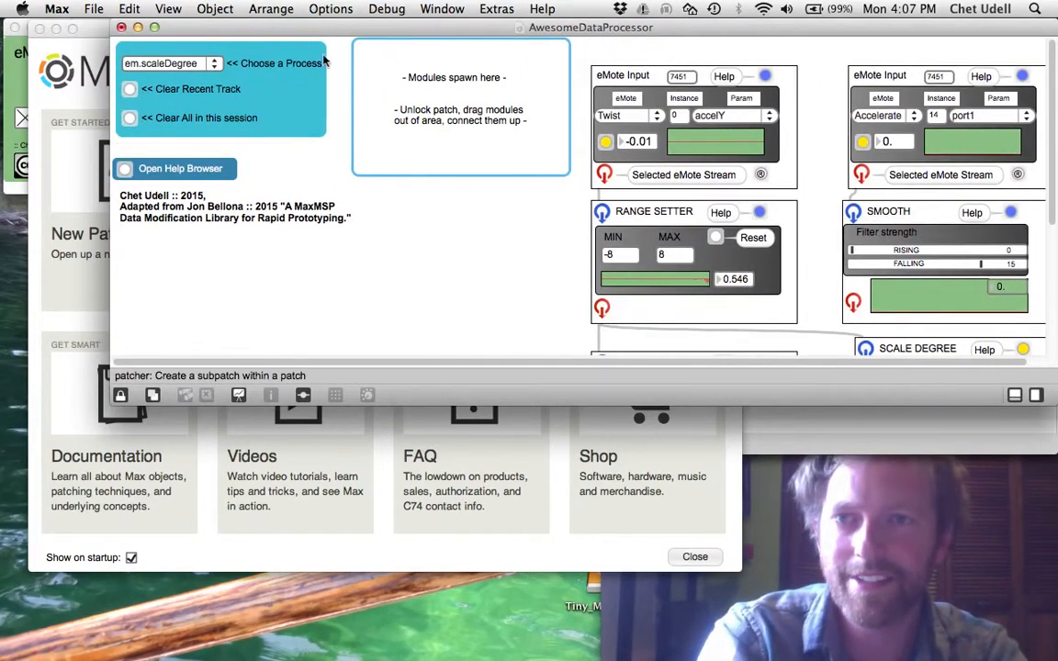
pyautogui.click(171, 63)
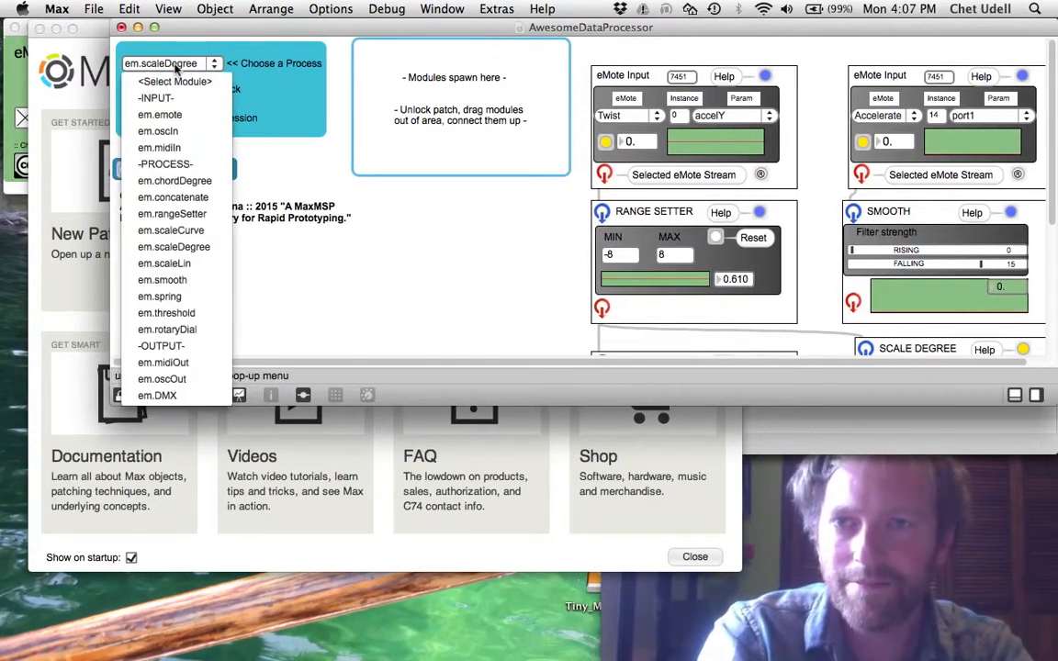
pyautogui.click(173, 379)
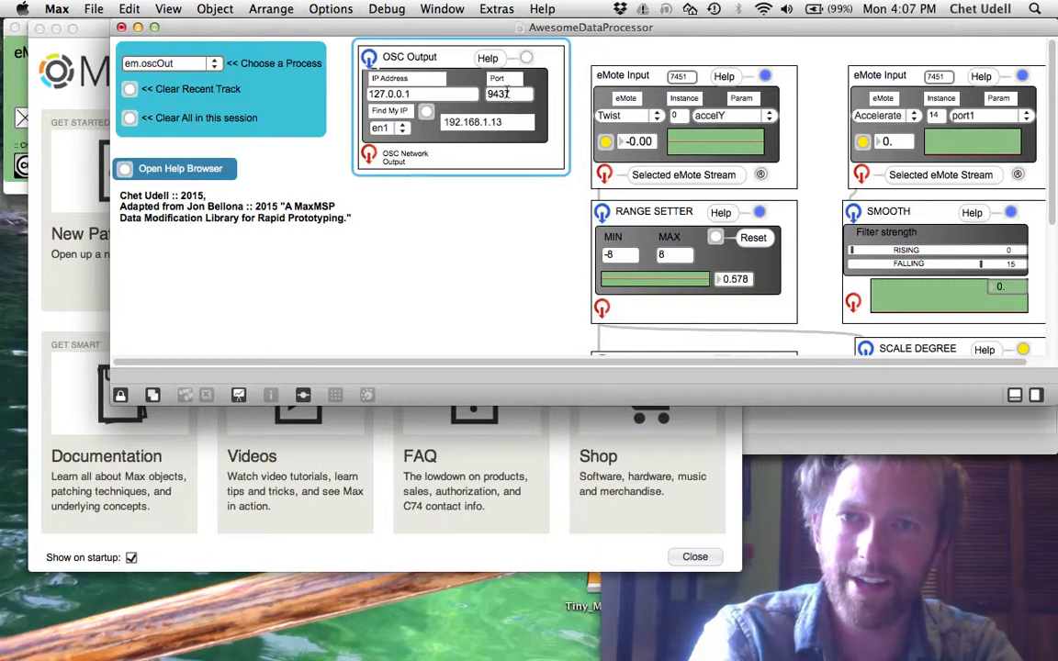
pyautogui.click(400, 131)
pyautogui.click(385, 146)
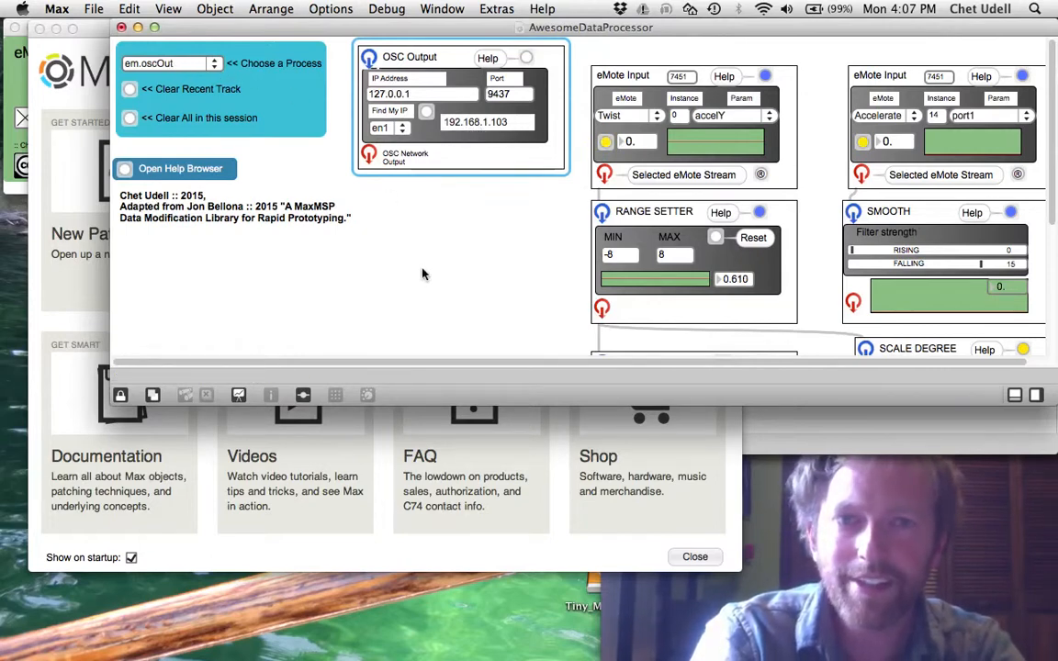
pyautogui.scroll(-5, 422, 274)
pyautogui.scroll(5, 423, 273)
pyautogui.scroll(-1, 422, 274)
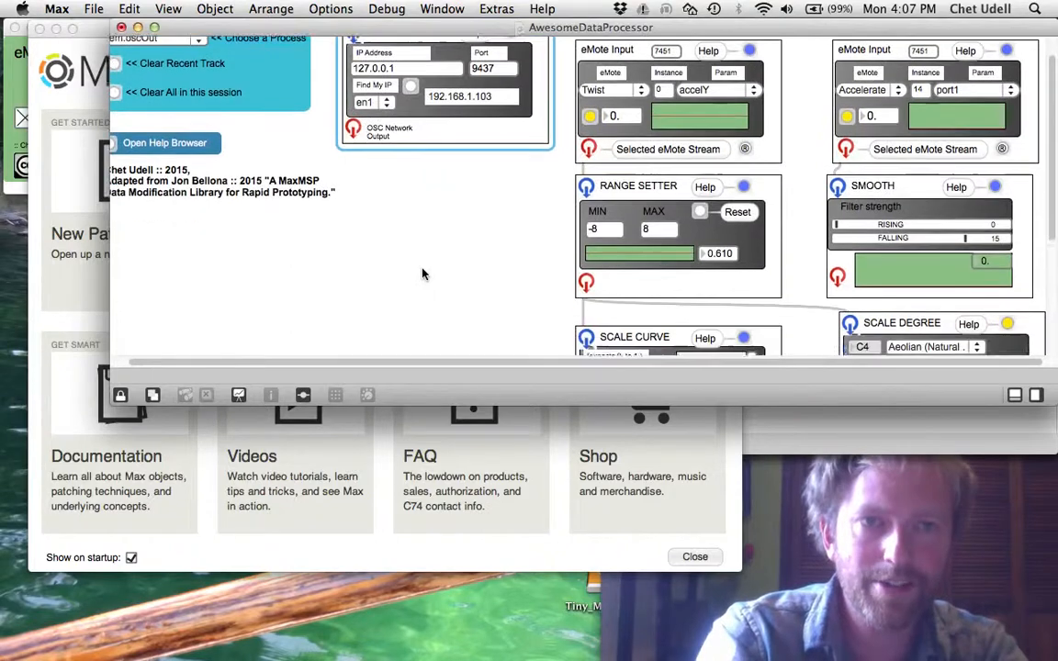
pyautogui.scroll(-3, 423, 274)
pyautogui.scroll(4, 422, 274)
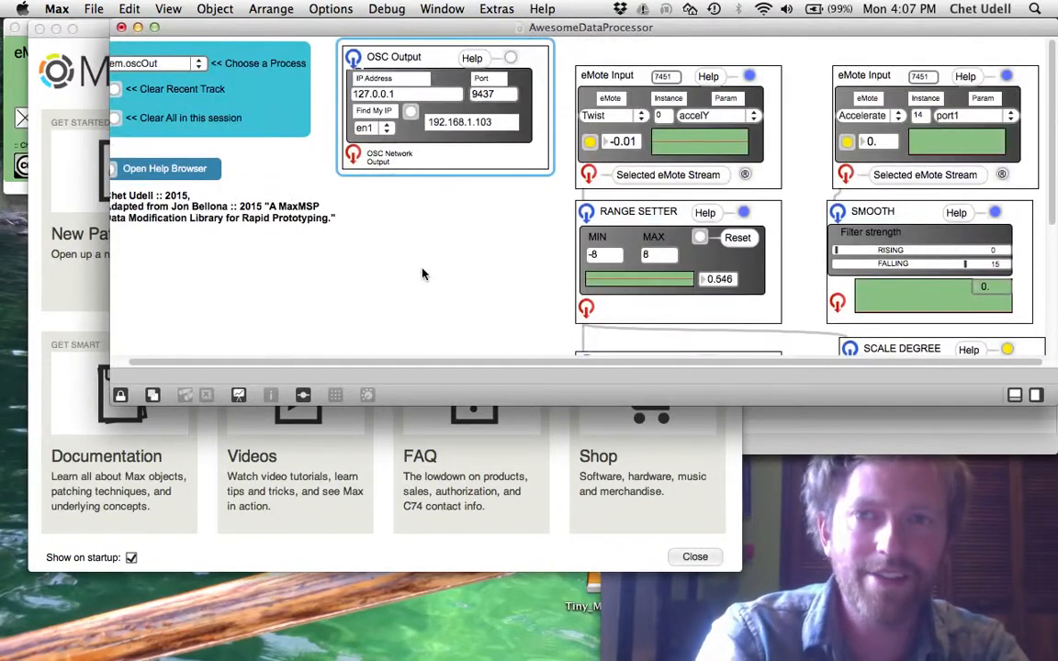
pyautogui.hscroll(-2, 423, 274)
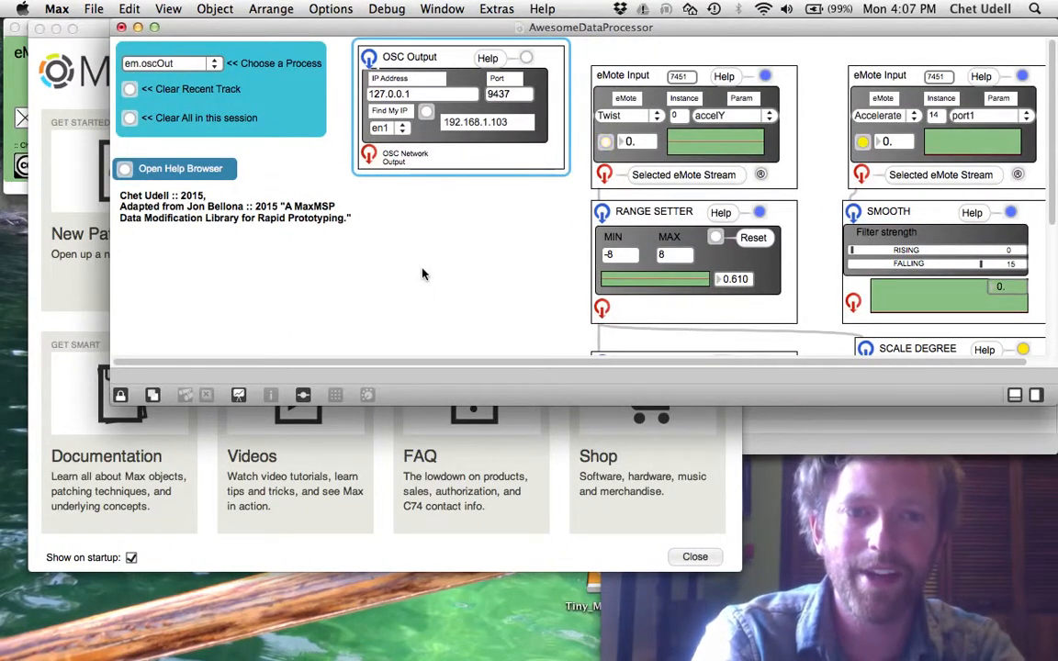